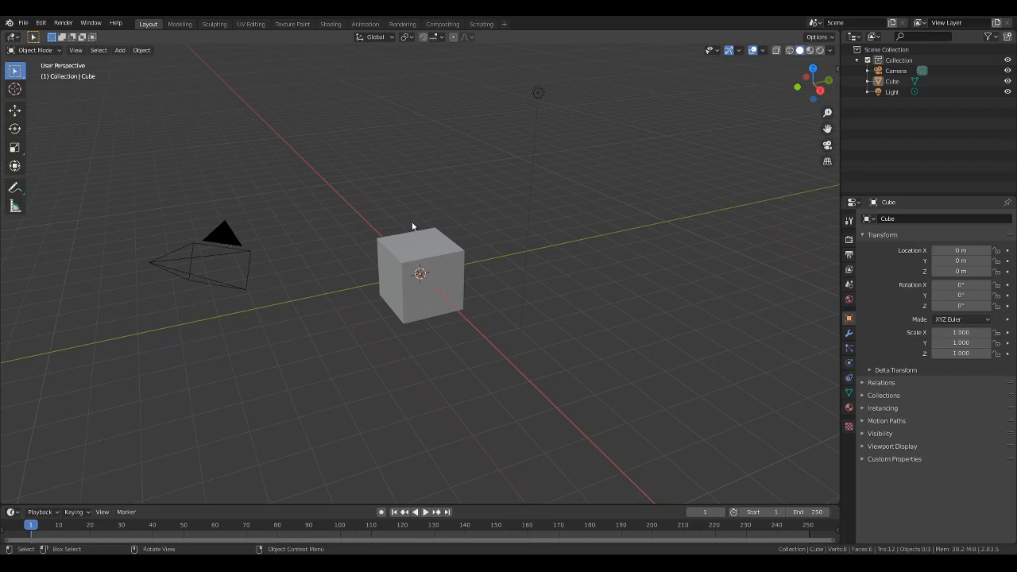
Create a new General file, discarding the changes to the current one
{"action": "left_click", "coordinate": [25, 23]}
{"action": "mouse_move", "coordinate": [37, 35]}
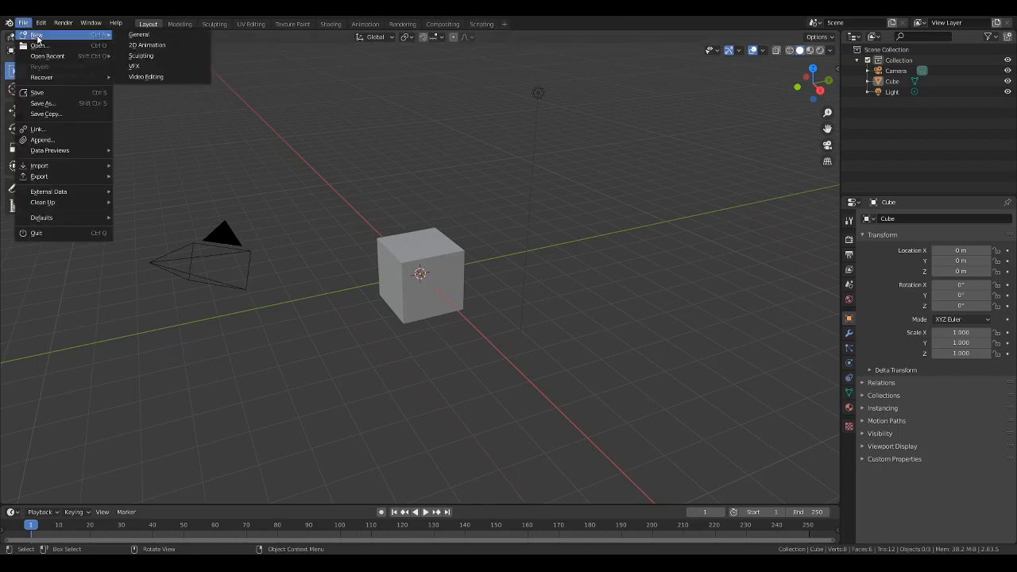
{"action": "left_click", "coordinate": [154, 36]}
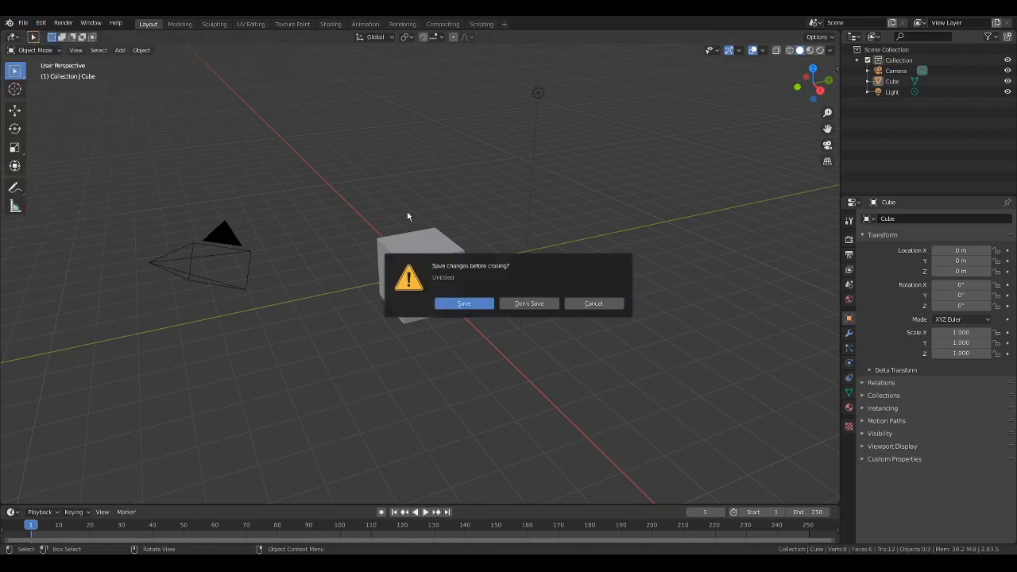
{"action": "left_click", "coordinate": [530, 306]}
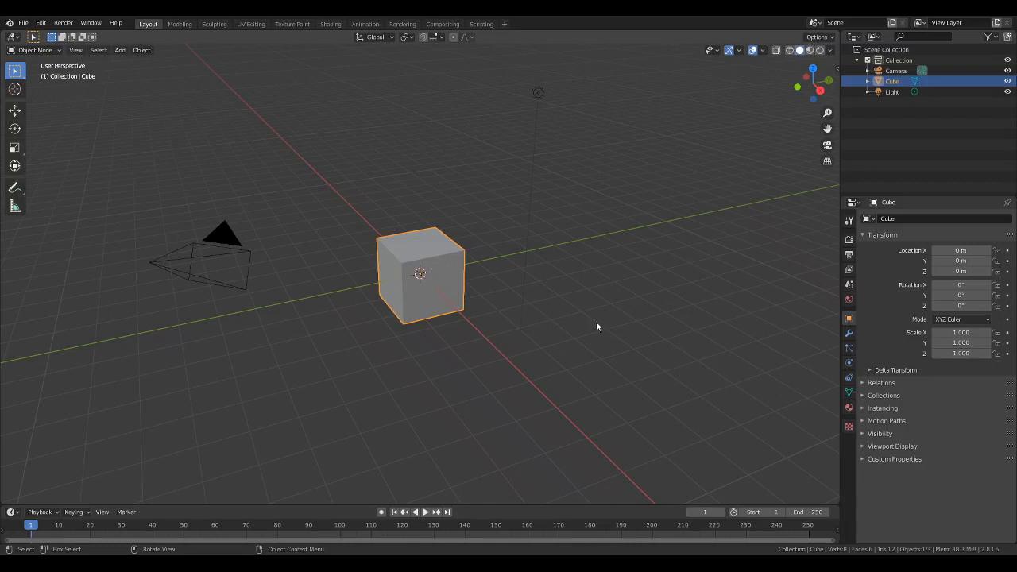
Remove the cube's default material slot and create a new material for the cube
{"action": "left_click", "coordinate": [849, 408]}
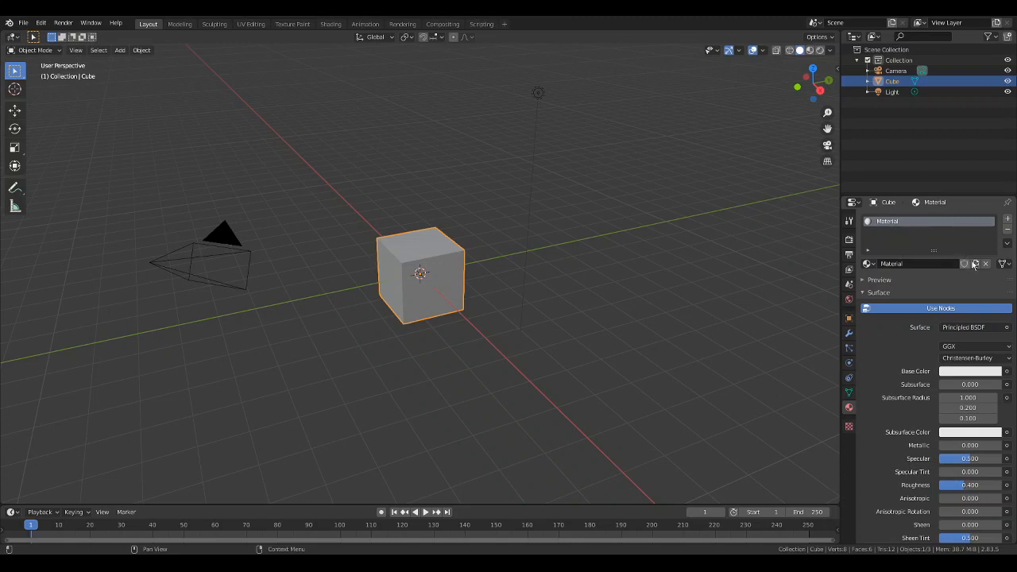
{"action": "left_click", "coordinate": [1008, 231]}
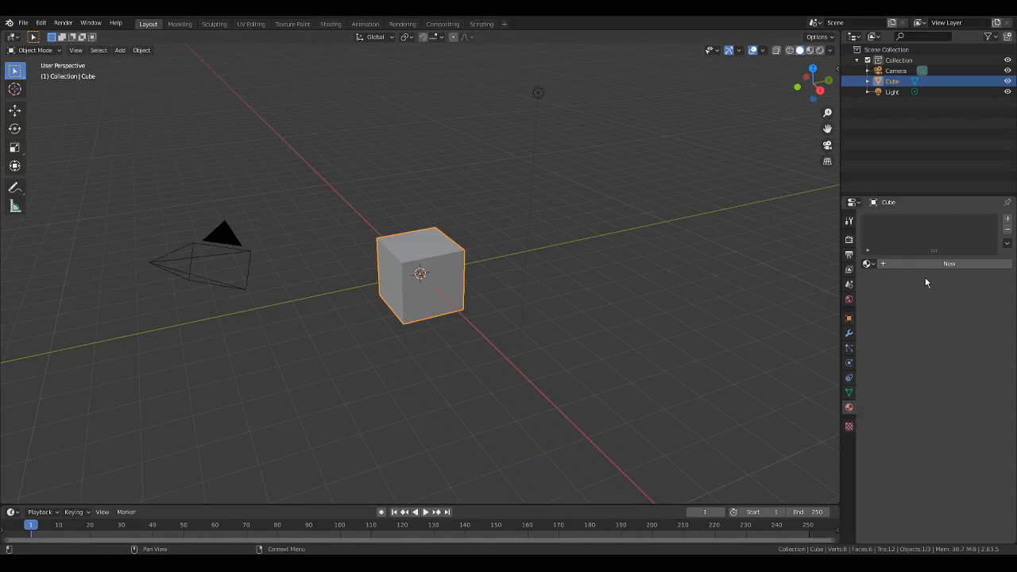
{"action": "left_click", "coordinate": [953, 264]}
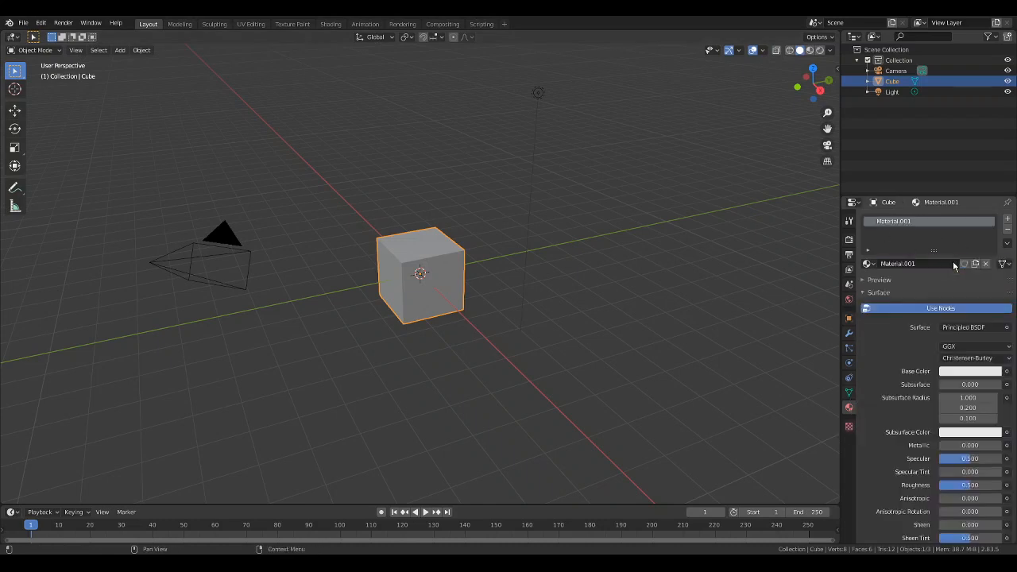
Rename the cube's new material to "Material"
{"action": "double_click", "coordinate": [914, 222]}
{"action": "key", "text": "BackSpace"}
{"action": "key", "text": "BackSpace"}
{"action": "key", "text": "BackSpace"}
{"action": "key", "text": "BackSpace"}
{"action": "key", "text": "Return"}
Add a second, empty material slot to the cube and remove it again
{"action": "left_click", "coordinate": [1008, 219]}
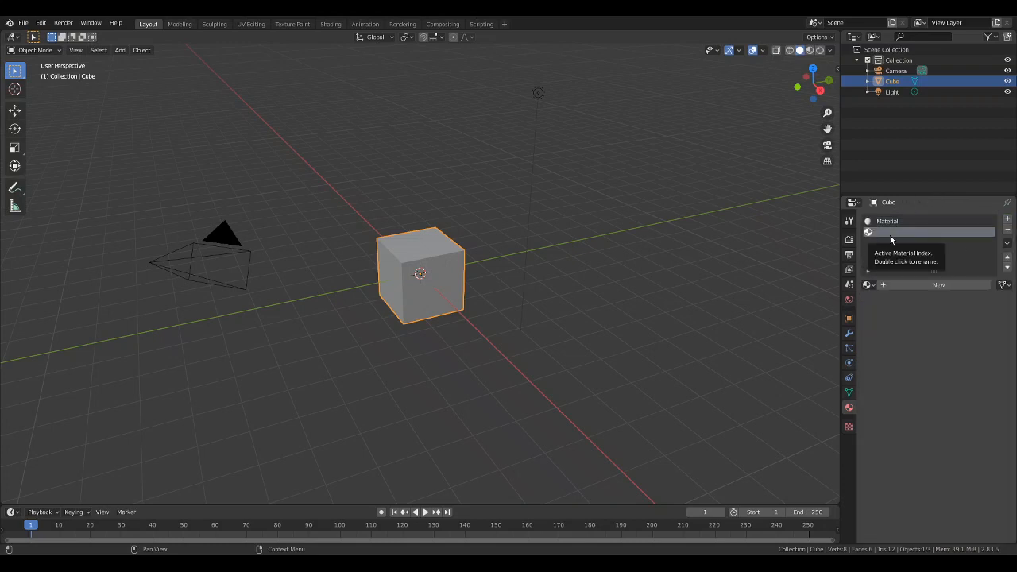
{"action": "left_click", "coordinate": [1008, 230]}
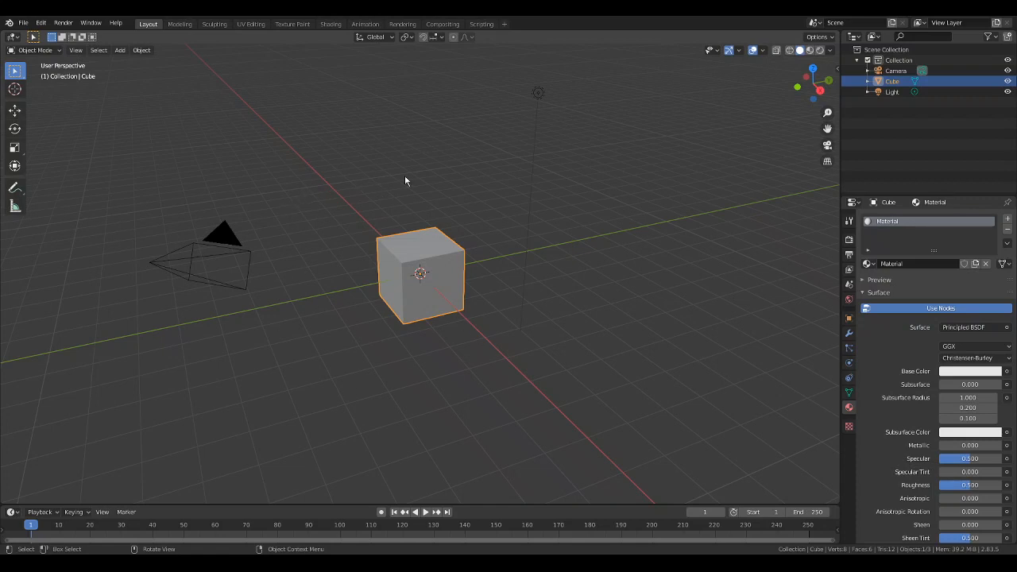
{"action": "left_click", "coordinate": [178, 23]}
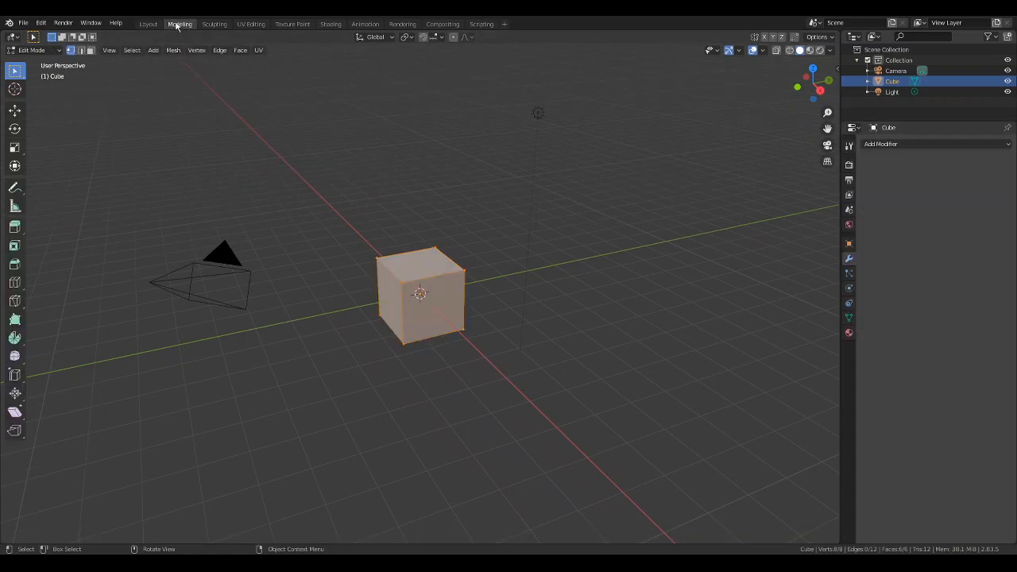
{"action": "left_click", "coordinate": [149, 24]}
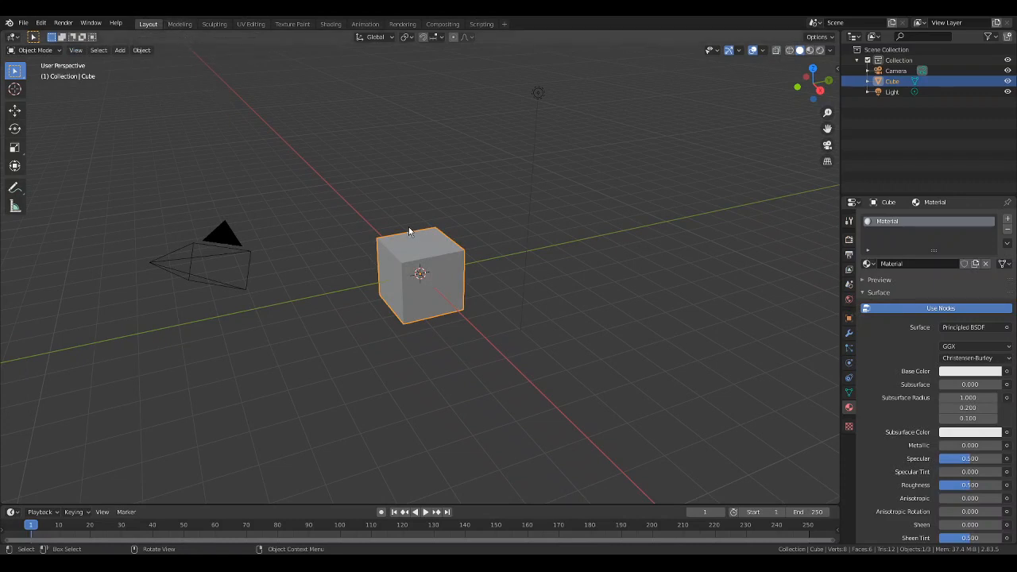
Switch to the Shading workspace with the viewport in material preview, and show the cube's material properties
{"action": "left_click", "coordinate": [331, 23]}
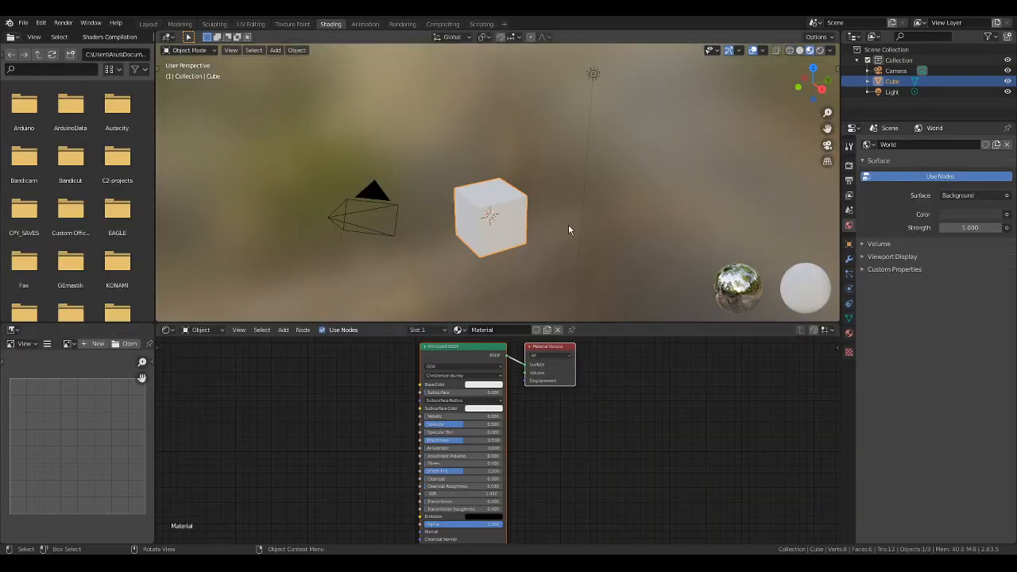
{"action": "scroll", "coordinate": [454, 229], "scroll_direction": "down", "scroll_amount": 1}
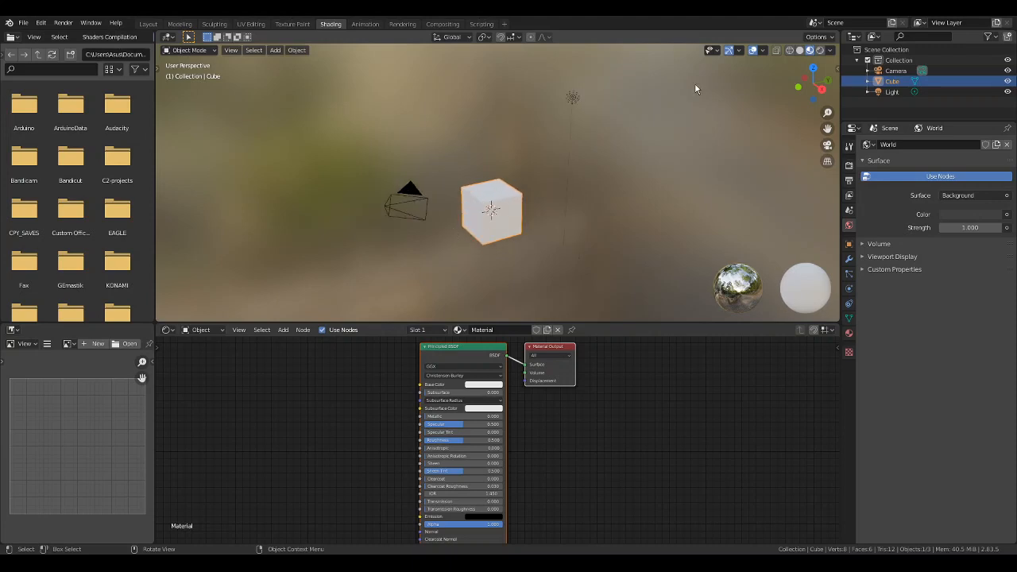
{"action": "left_click", "coordinate": [799, 51]}
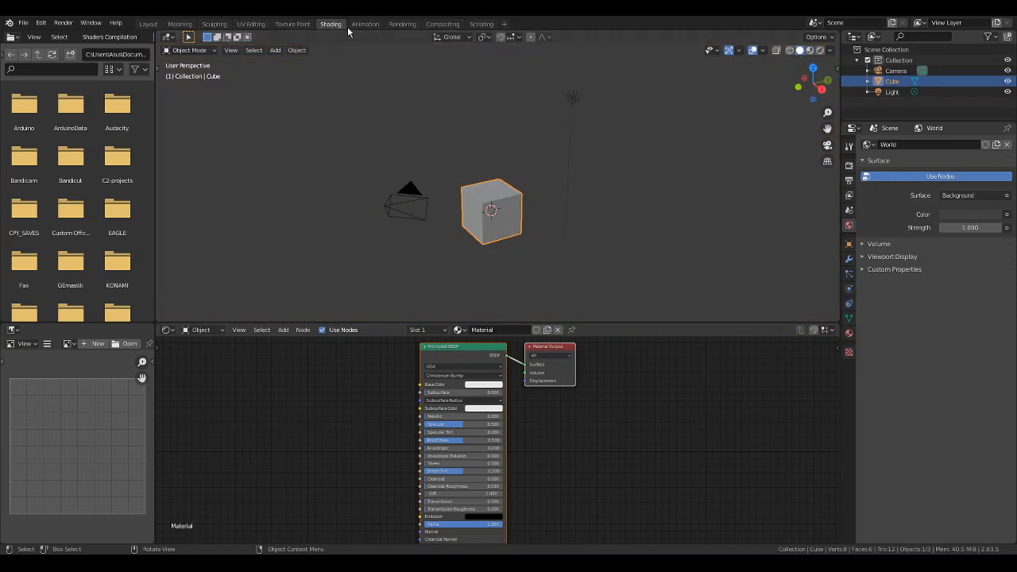
{"action": "left_click", "coordinate": [810, 50]}
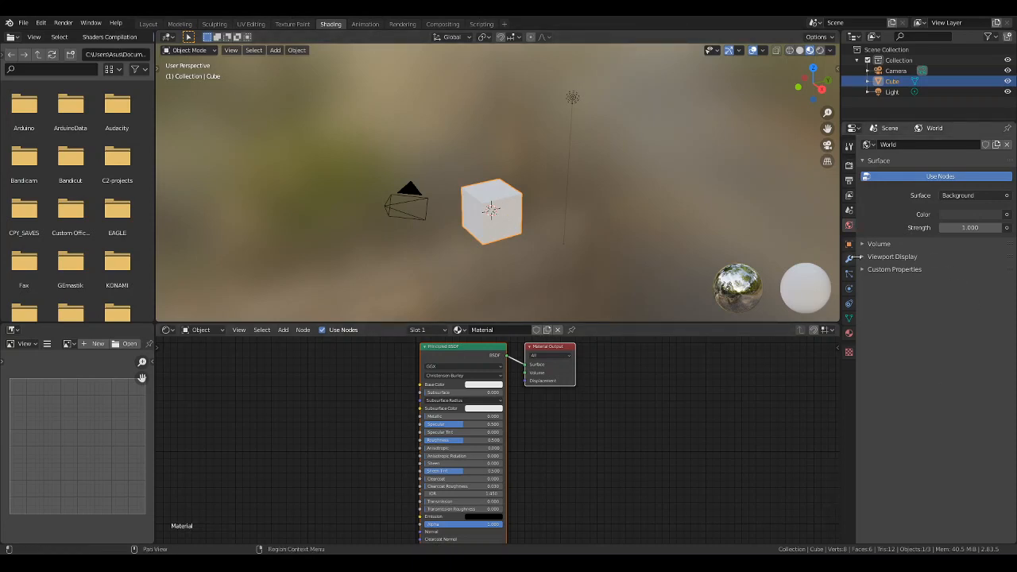
{"action": "left_click", "coordinate": [849, 334]}
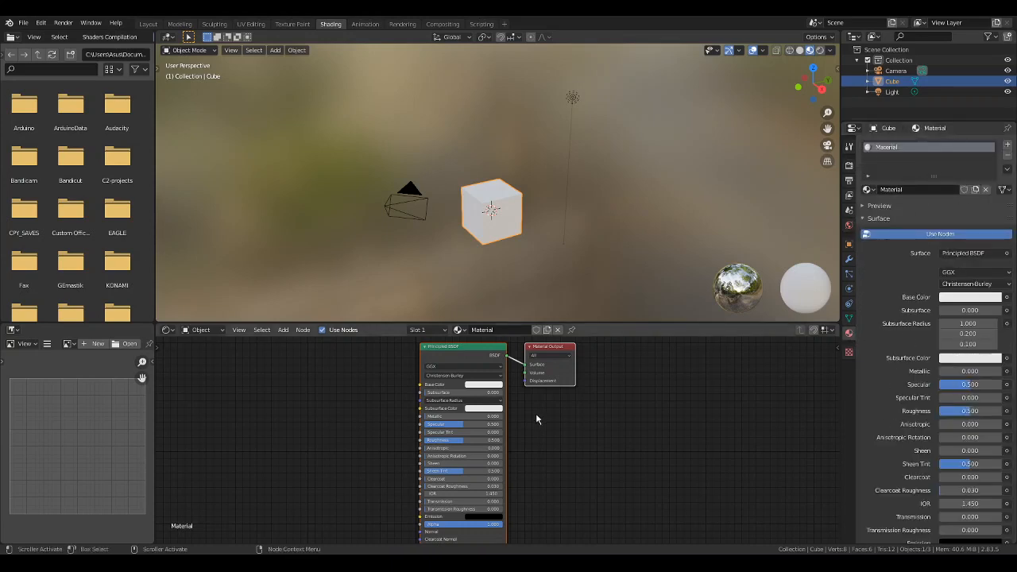
Enlarge the shader node editor and move the Material Output node farther away from the Principled BSDF node
{"action": "left_click_drag", "start_coordinate": [455, 324], "coordinate": [461, 245]}
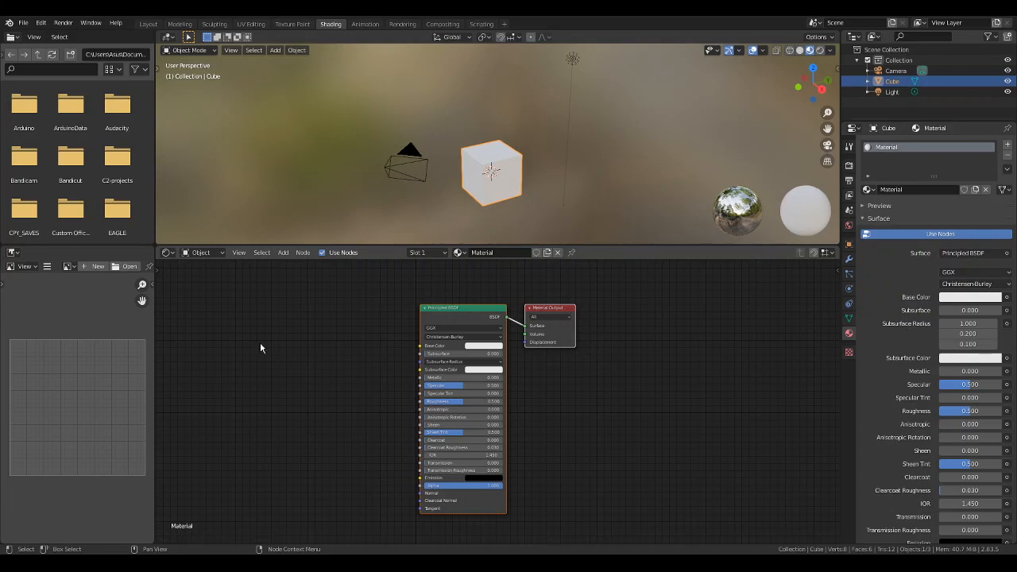
{"action": "left_click", "coordinate": [168, 252]}
{"action": "left_click_drag", "start_coordinate": [554, 311], "coordinate": [596, 311]}
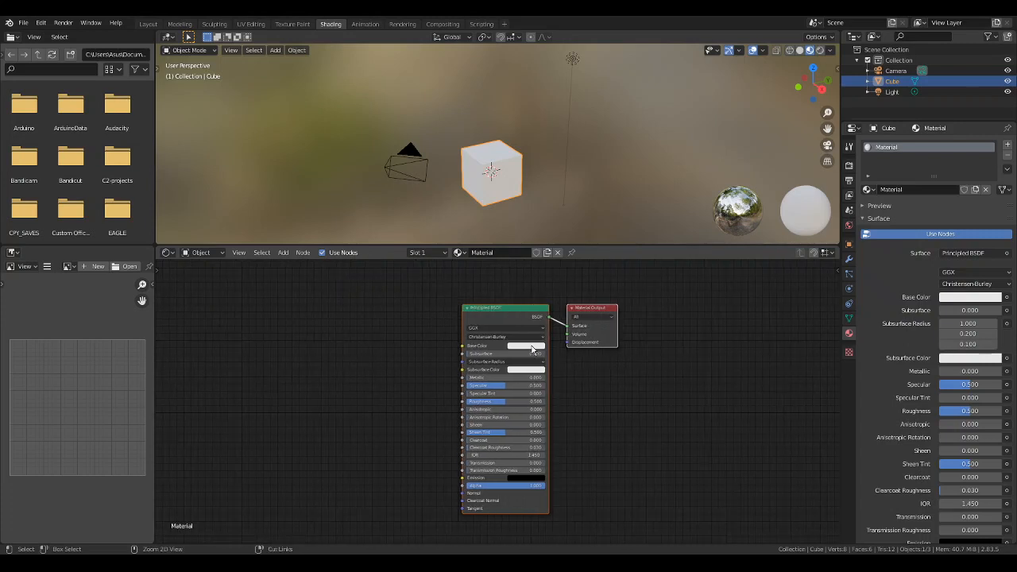
{"action": "scroll", "coordinate": [562, 403], "scroll_direction": "up", "scroll_amount": 2}
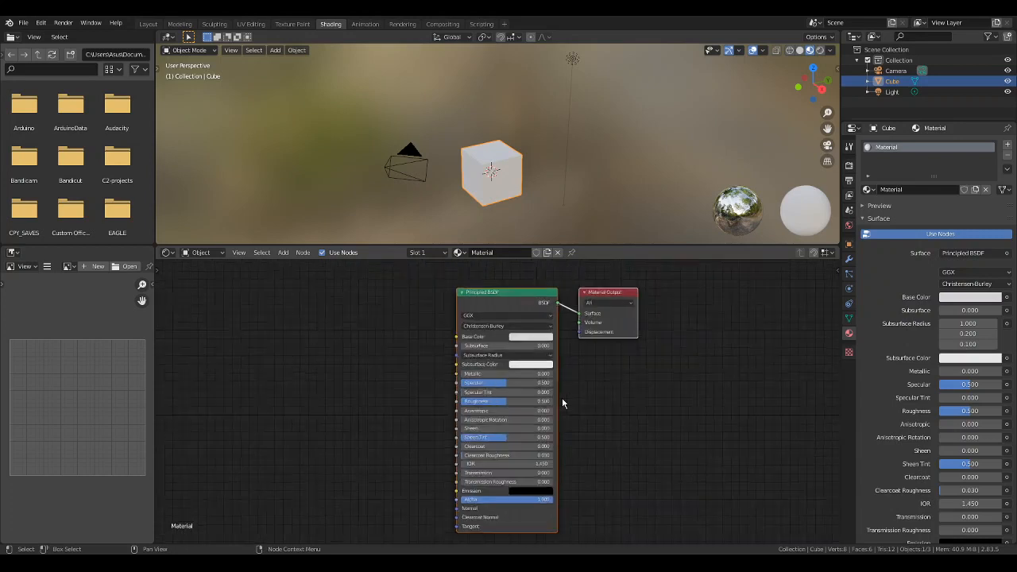
{"action": "left_click", "coordinate": [617, 281]}
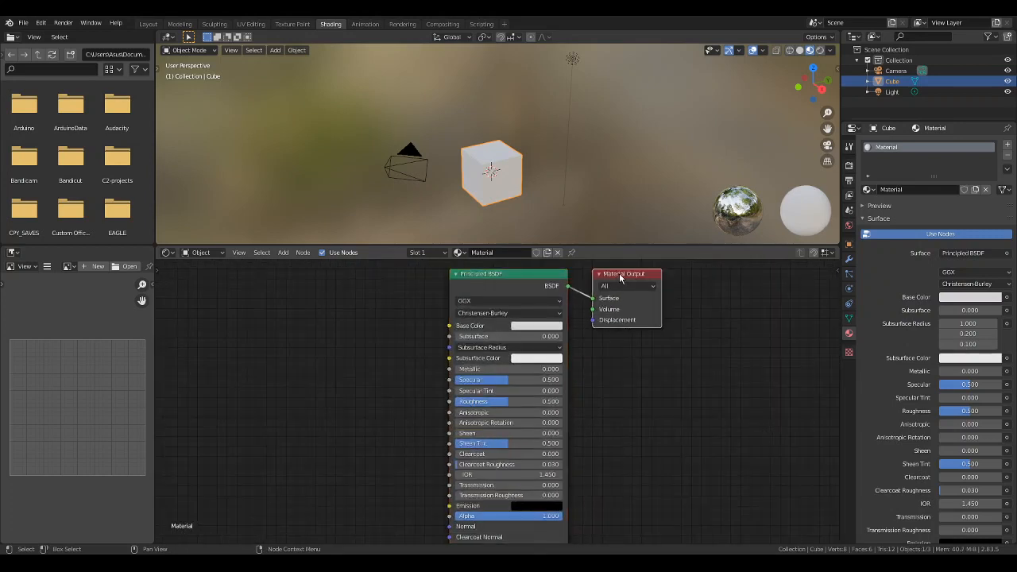
{"action": "left_click_drag", "start_coordinate": [634, 275], "coordinate": [666, 270]}
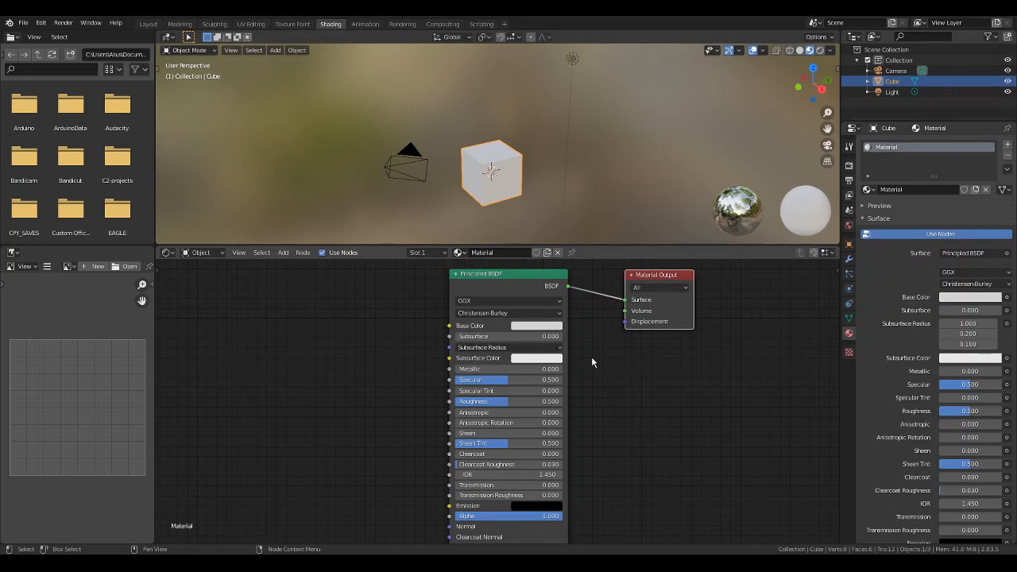
Arrange the Principled BSDF and Material Output nodes side by side at the same height with a wider gap between them
{"action": "left_click", "coordinate": [509, 277]}
{"action": "left_click_drag", "start_coordinate": [509, 276], "coordinate": [499, 274]}
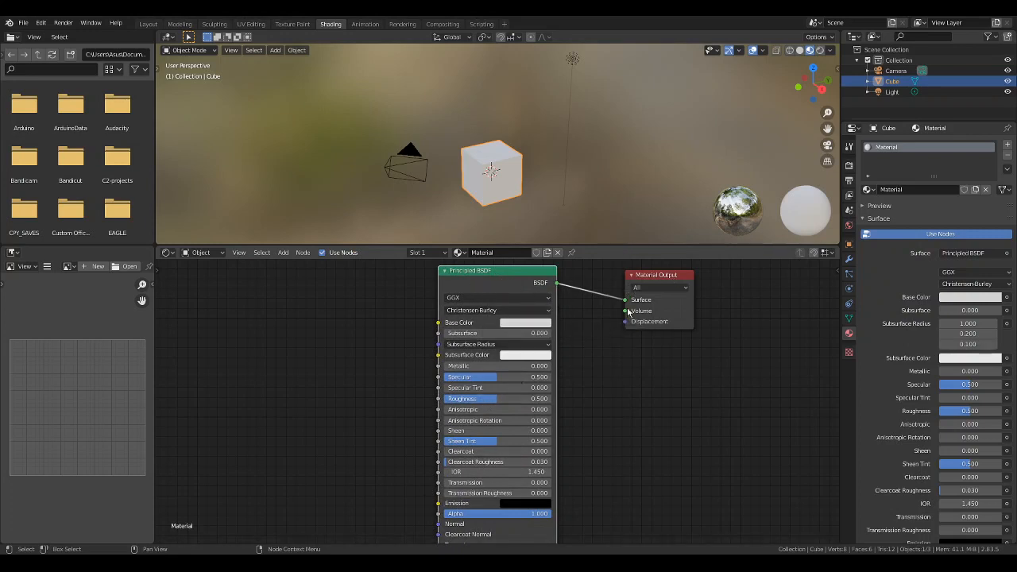
{"action": "left_click_drag", "start_coordinate": [657, 276], "coordinate": [661, 283]}
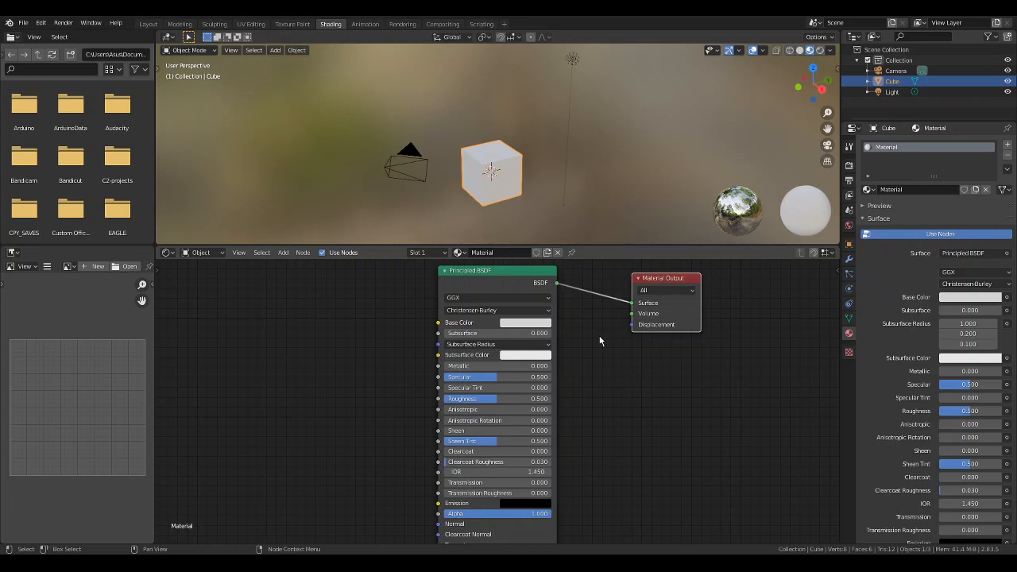
{"action": "scroll", "coordinate": [483, 359], "scroll_direction": "down", "scroll_amount": 1}
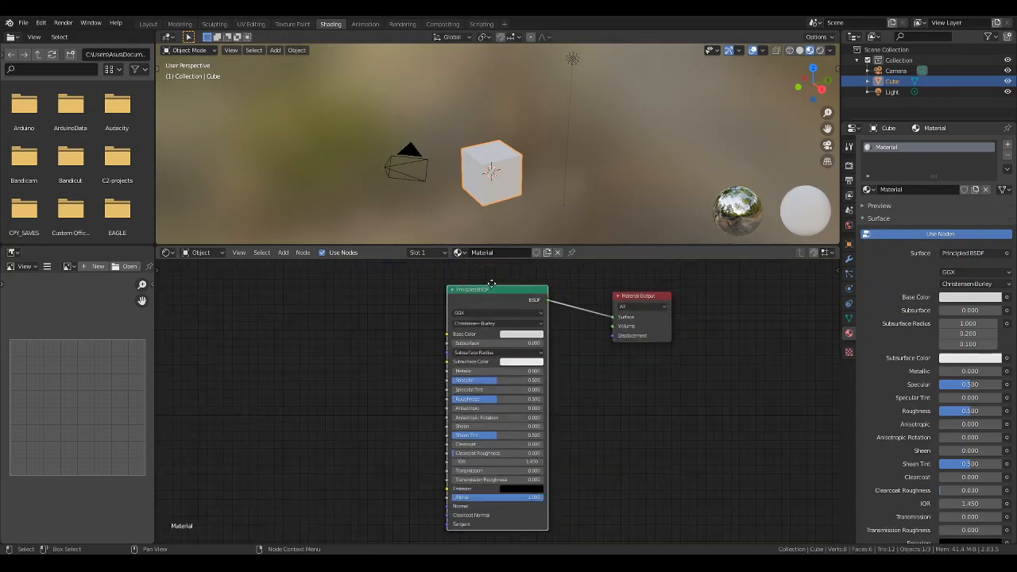
{"action": "left_click_drag", "start_coordinate": [496, 292], "coordinate": [487, 283]}
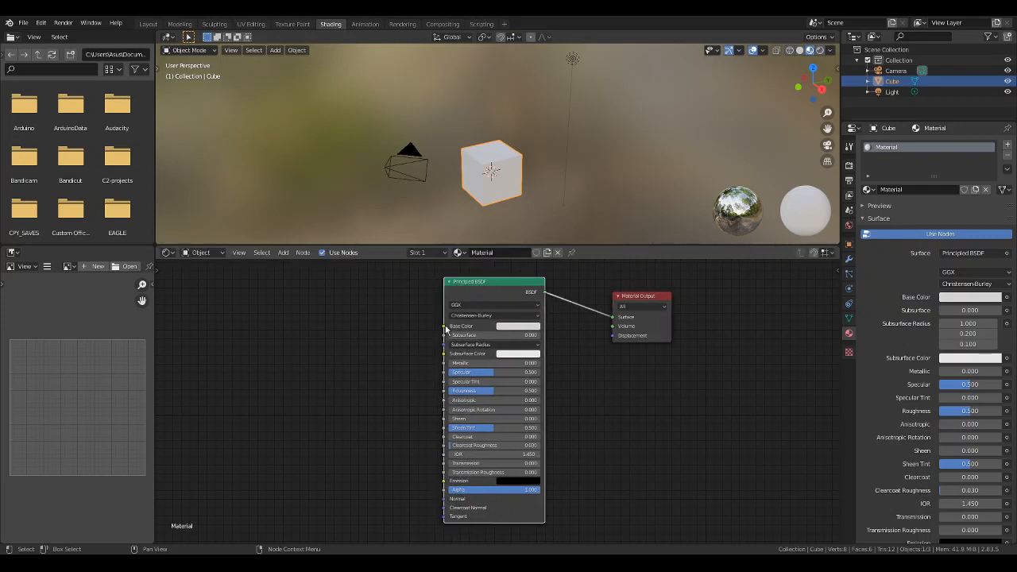
{"action": "mouse_move", "coordinate": [437, 310]}
{"action": "left_mouse_down"}
{"action": "mouse_move", "coordinate": [413, 372]}
{"action": "mouse_move", "coordinate": [410, 493]}
{"action": "mouse_move", "coordinate": [453, 535]}
{"action": "left_mouse_up"}
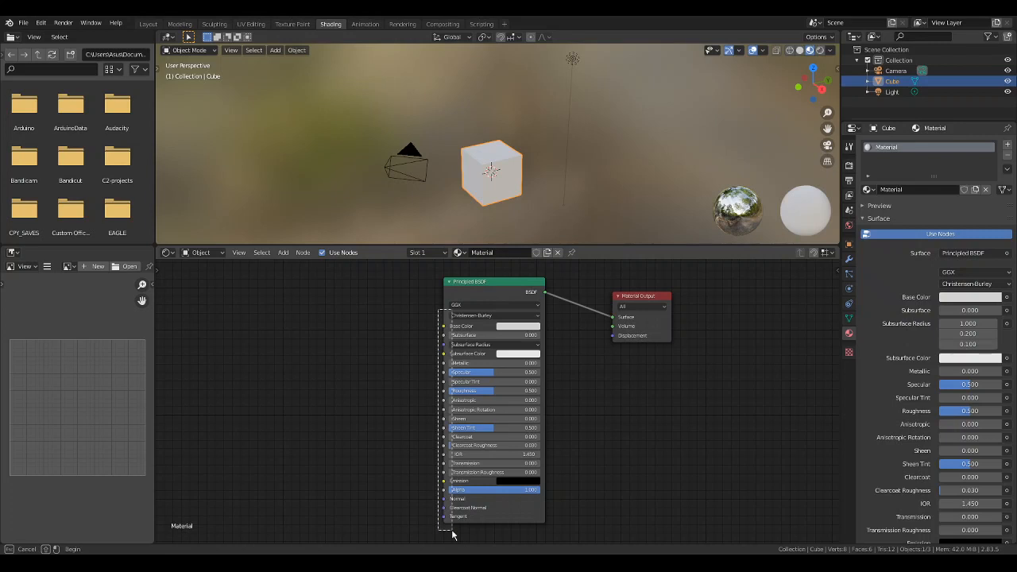
{"action": "left_click_drag", "start_coordinate": [451, 535], "coordinate": [453, 533]}
{"action": "left_click_drag", "start_coordinate": [560, 275], "coordinate": [540, 333]}
{"action": "left_click_drag", "start_coordinate": [502, 280], "coordinate": [489, 278]}
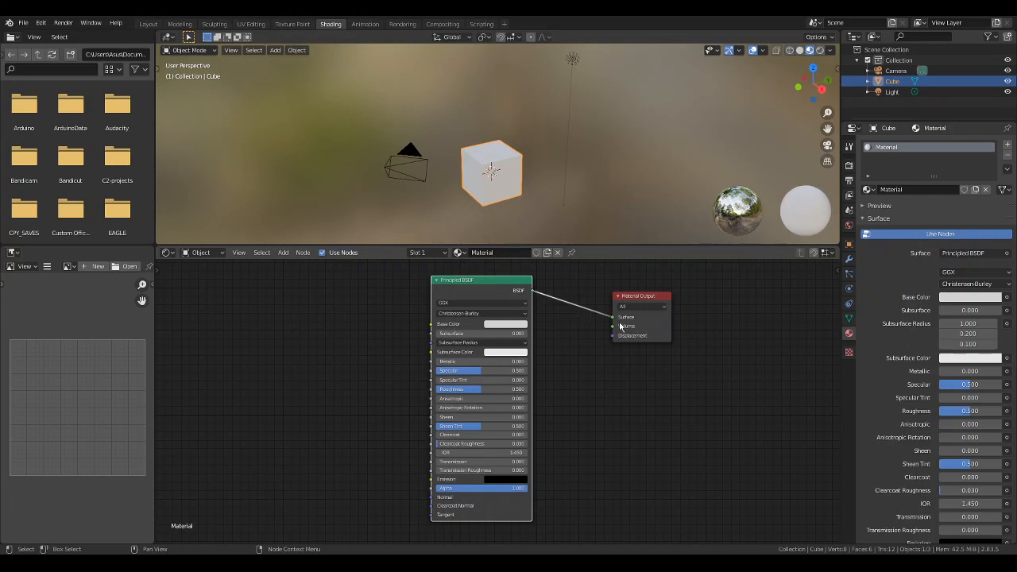
{"action": "left_click_drag", "start_coordinate": [638, 299], "coordinate": [649, 286]}
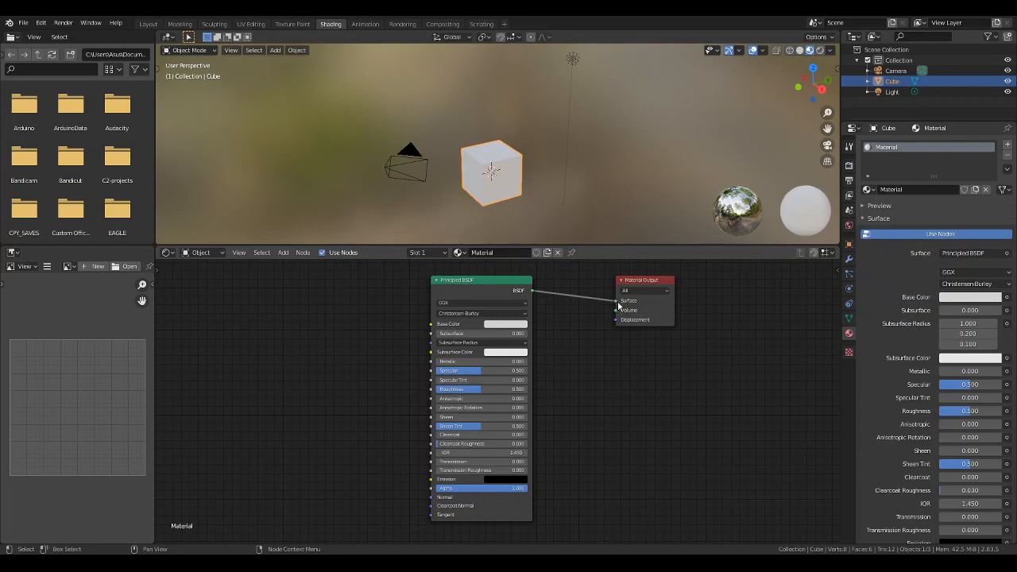
Disconnect the Principled BSDF from the Material Output's Surface input and reconnect its BSDF output to Surface
{"action": "left_click_drag", "start_coordinate": [616, 304], "coordinate": [578, 383]}
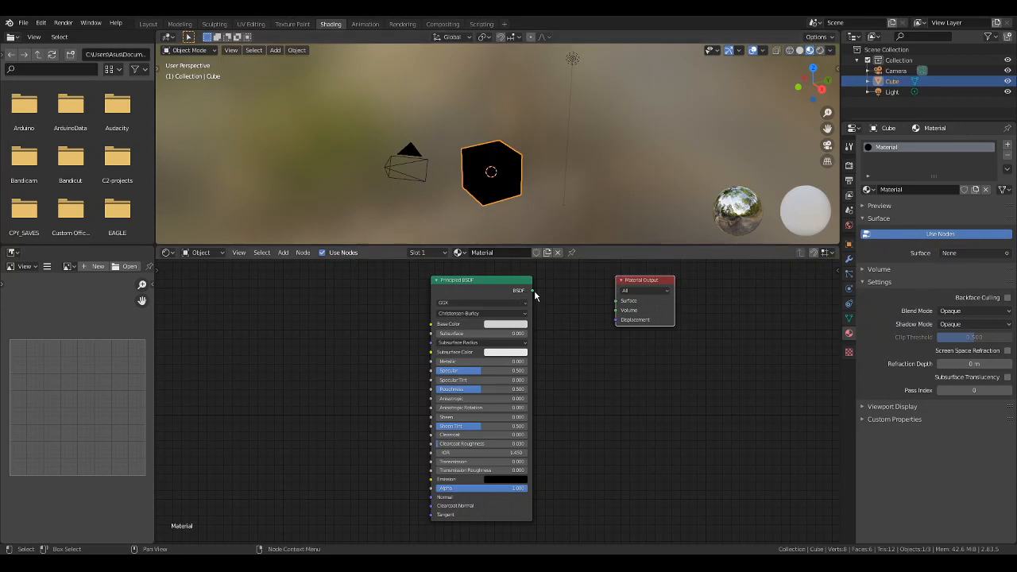
{"action": "mouse_move", "coordinate": [548, 284]}
{"action": "left_mouse_down"}
{"action": "mouse_move", "coordinate": [523, 306]}
{"action": "mouse_move", "coordinate": [543, 292]}
{"action": "left_mouse_up"}
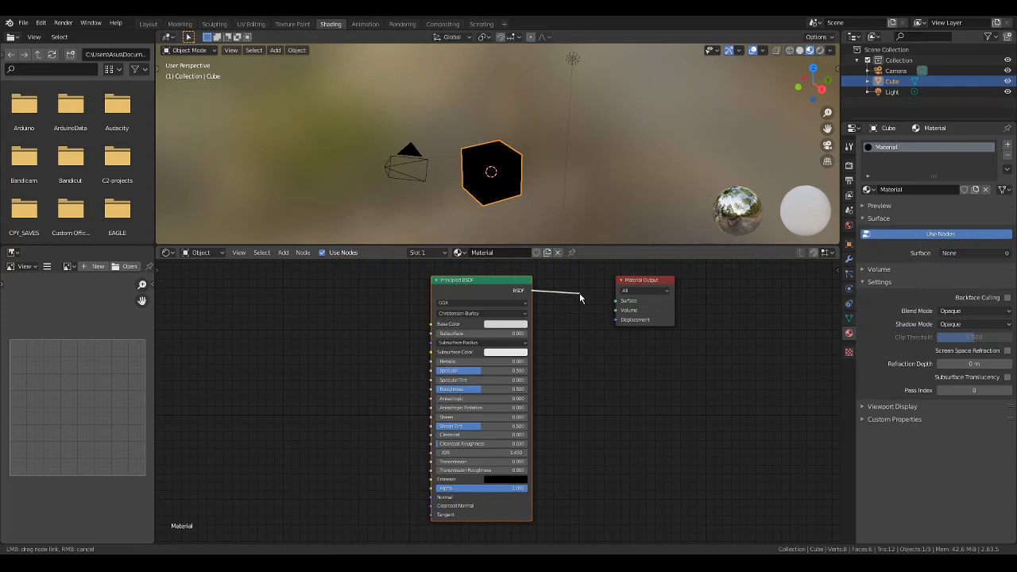
{"action": "left_click_drag", "start_coordinate": [588, 296], "coordinate": [614, 301]}
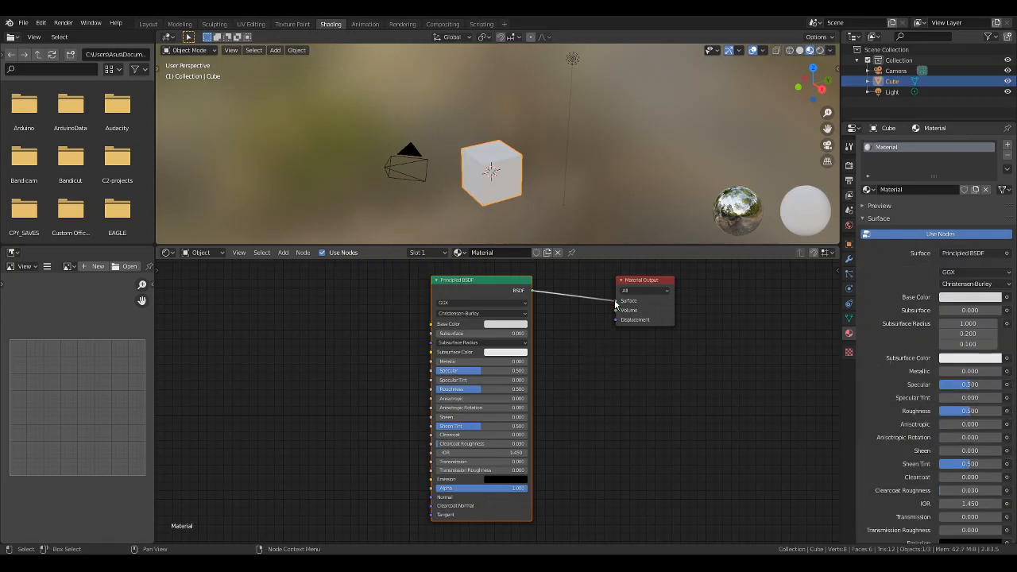
Try linking the BSDF output to the Volume and Displacement inputs, and restore the single link to Surface
{"action": "left_click_drag", "start_coordinate": [616, 302], "coordinate": [622, 330]}
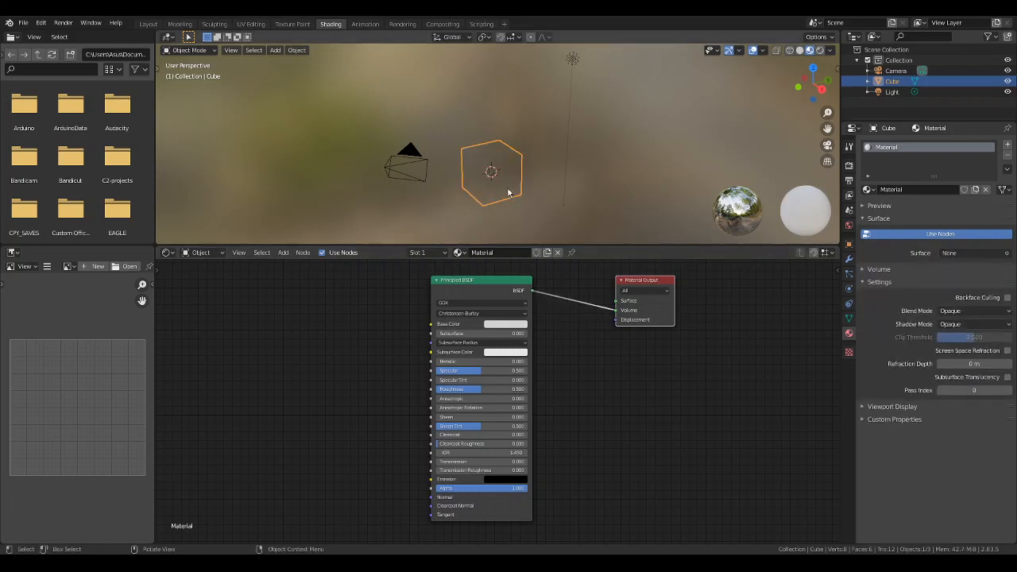
{"action": "mouse_move", "coordinate": [616, 312]}
{"action": "left_mouse_down"}
{"action": "mouse_move", "coordinate": [587, 331]}
{"action": "mouse_move", "coordinate": [616, 301]}
{"action": "left_mouse_up"}
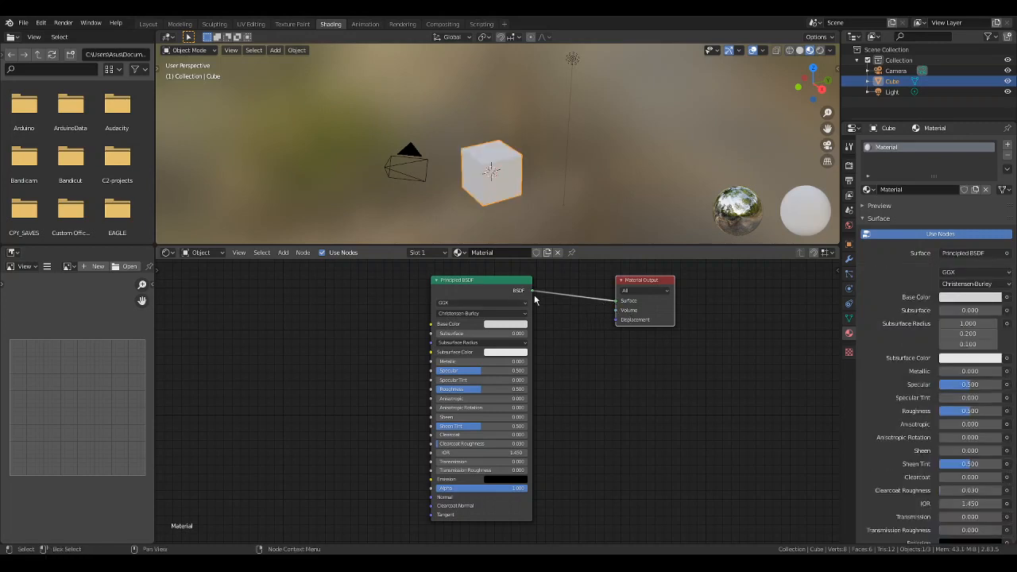
{"action": "left_click_drag", "start_coordinate": [531, 288], "coordinate": [616, 310]}
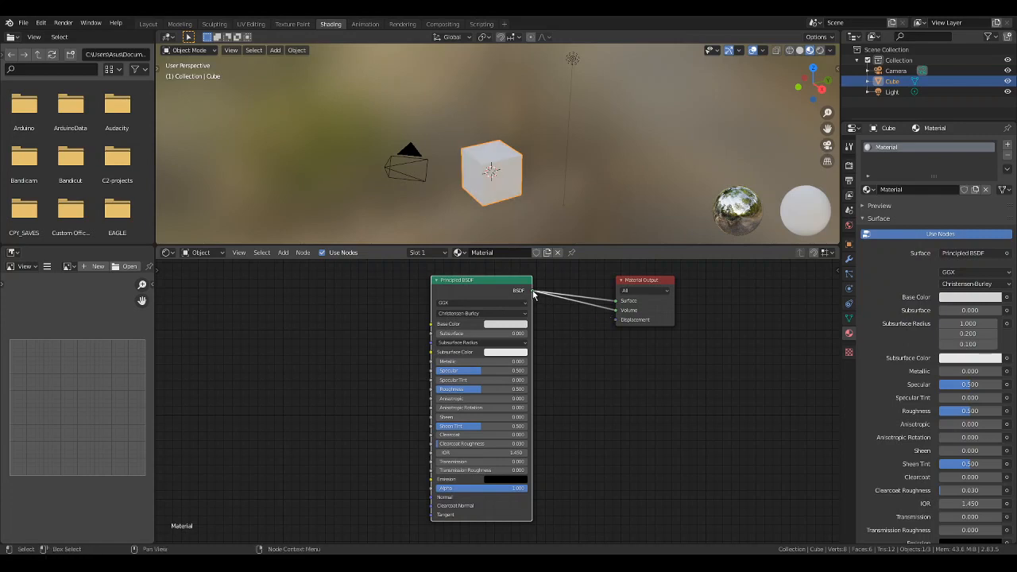
{"action": "left_click_drag", "start_coordinate": [531, 290], "coordinate": [619, 321]}
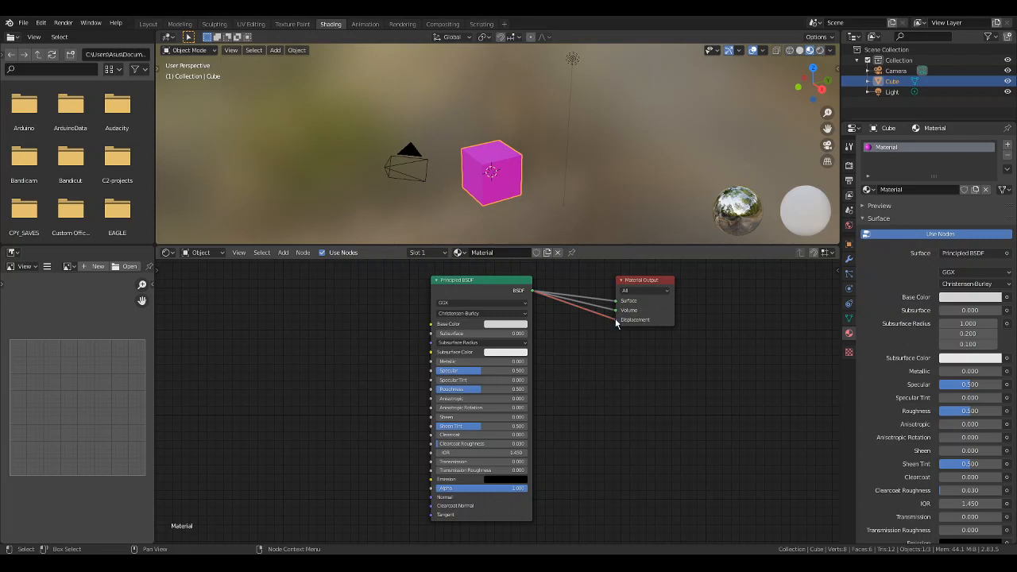
{"action": "mouse_move", "coordinate": [615, 318]}
{"action": "left_mouse_down"}
{"action": "mouse_move", "coordinate": [578, 334]}
{"action": "mouse_move", "coordinate": [604, 302]}
{"action": "left_mouse_up"}
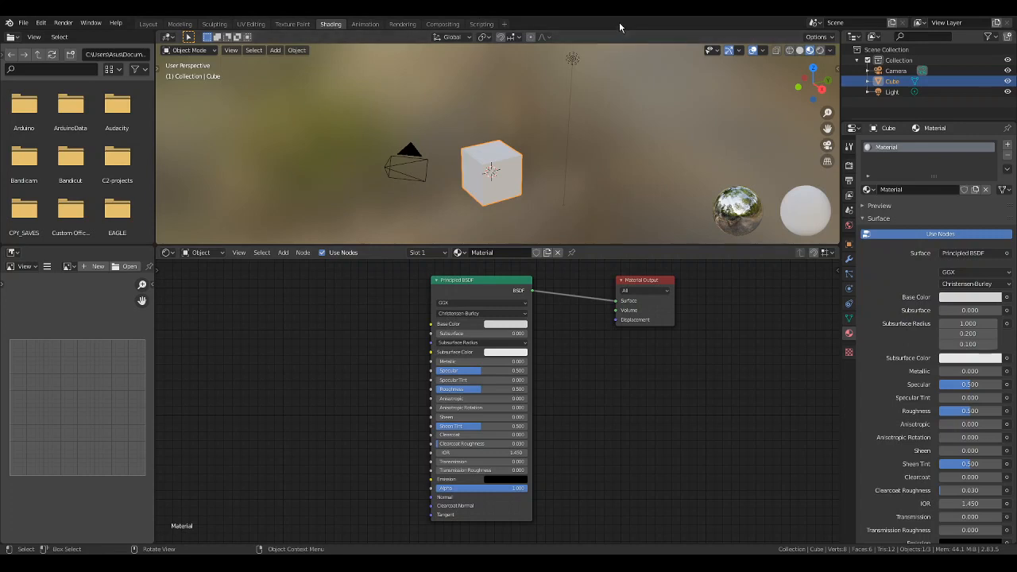
Check the Principled BSDF's distribution options, leaving GGX selected, and set its Base Color to a saturated blue
{"action": "scroll", "coordinate": [489, 351], "scroll_direction": "up", "scroll_amount": 1}
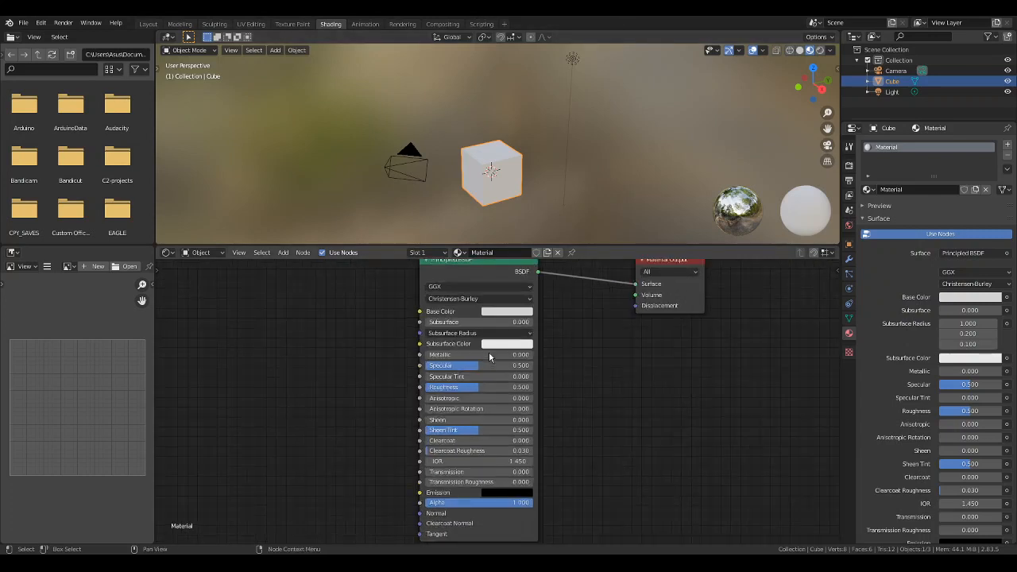
{"action": "scroll", "coordinate": [488, 351], "scroll_direction": "up", "scroll_amount": 2}
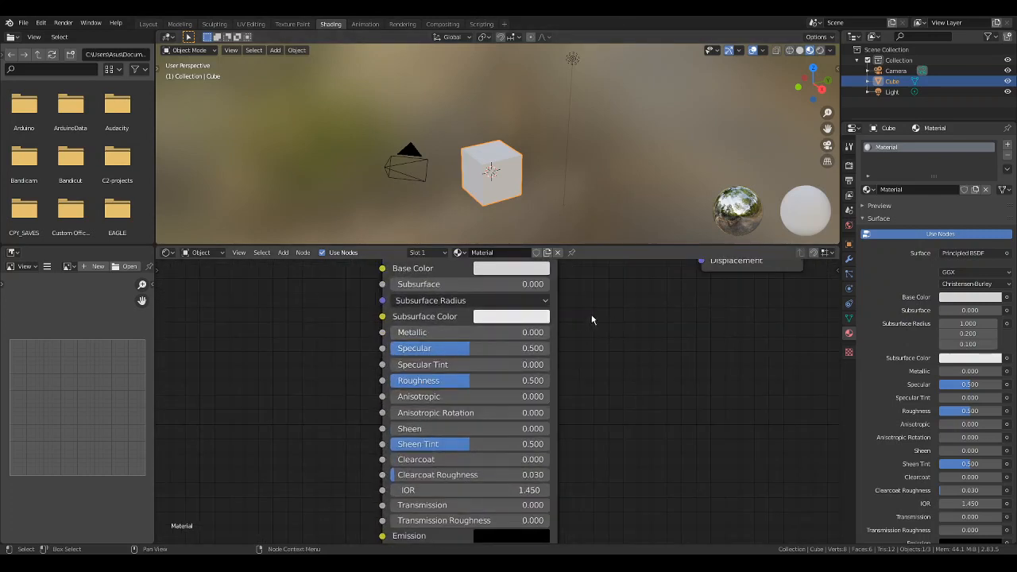
{"action": "scroll", "coordinate": [599, 338], "scroll_direction": "up", "scroll_amount": 5, "text": "shift"}
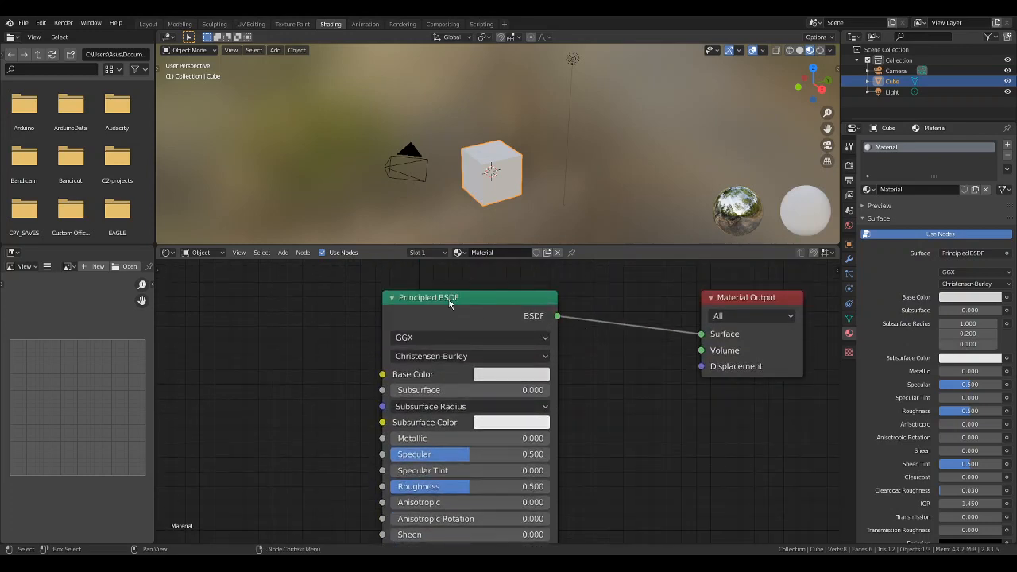
{"action": "left_click", "coordinate": [498, 340]}
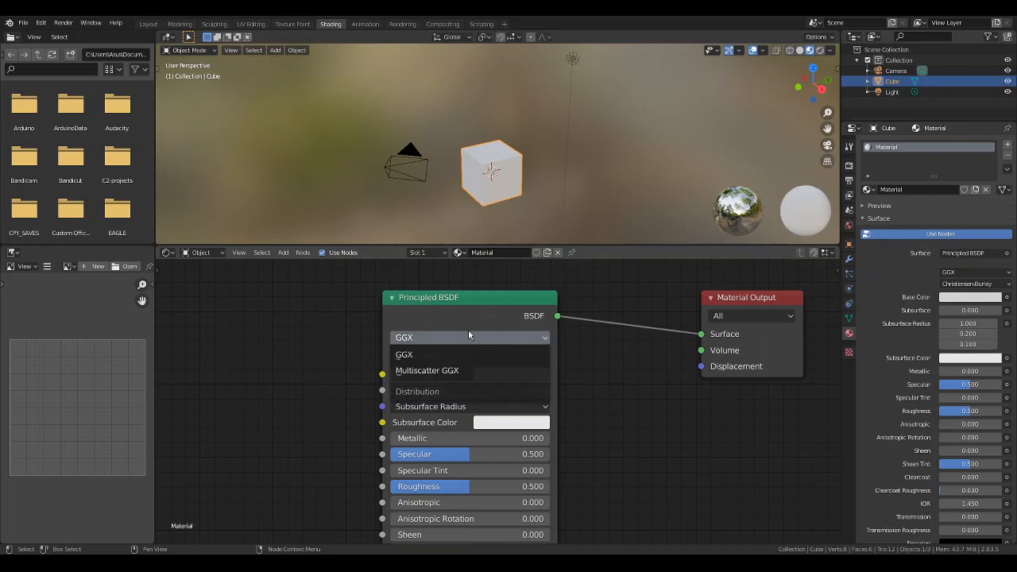
{"action": "left_click", "coordinate": [471, 316]}
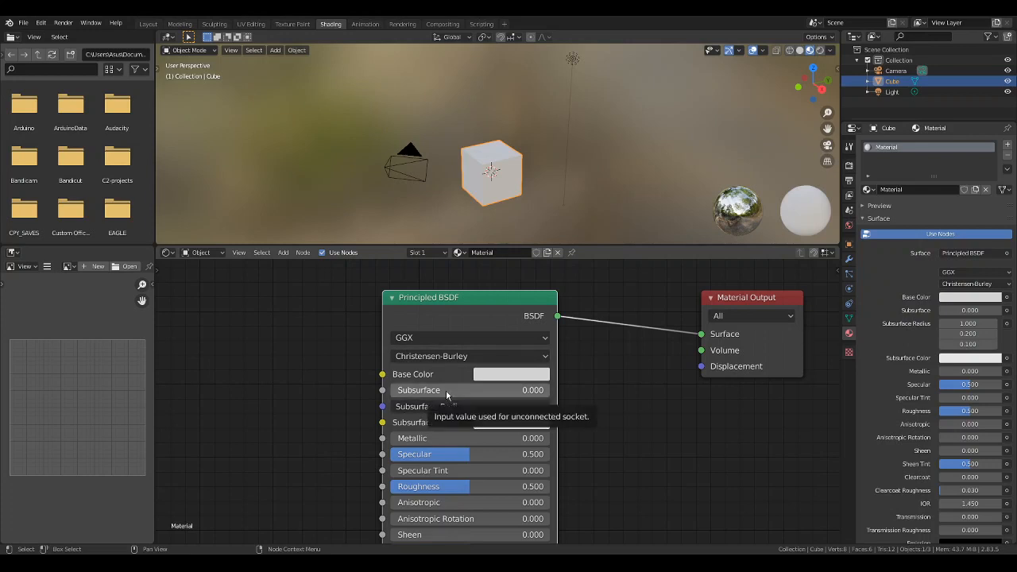
{"action": "left_click", "coordinate": [510, 375]}
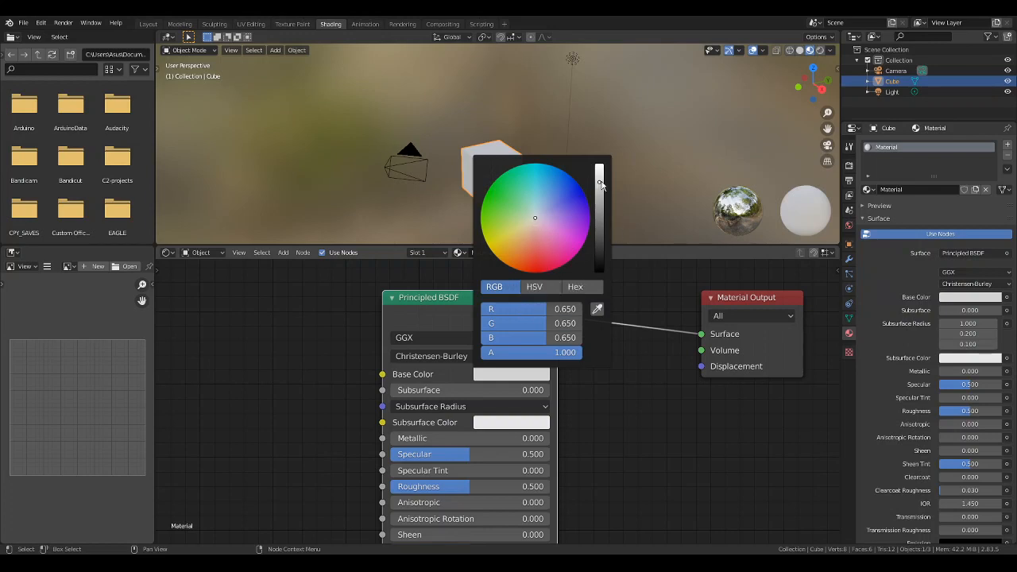
{"action": "left_click_drag", "start_coordinate": [536, 217], "coordinate": [599, 183]}
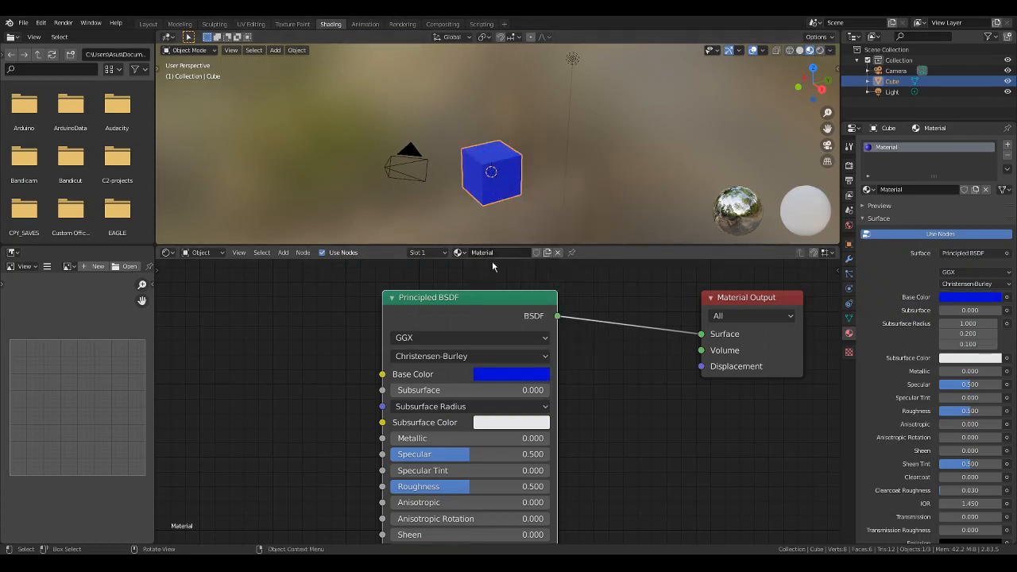
Raise the Principled BSDF's Metallic value to 0.760 to compare the cube's look, and return it to 0
{"action": "scroll", "coordinate": [471, 434], "scroll_direction": "down", "scroll_amount": 1}
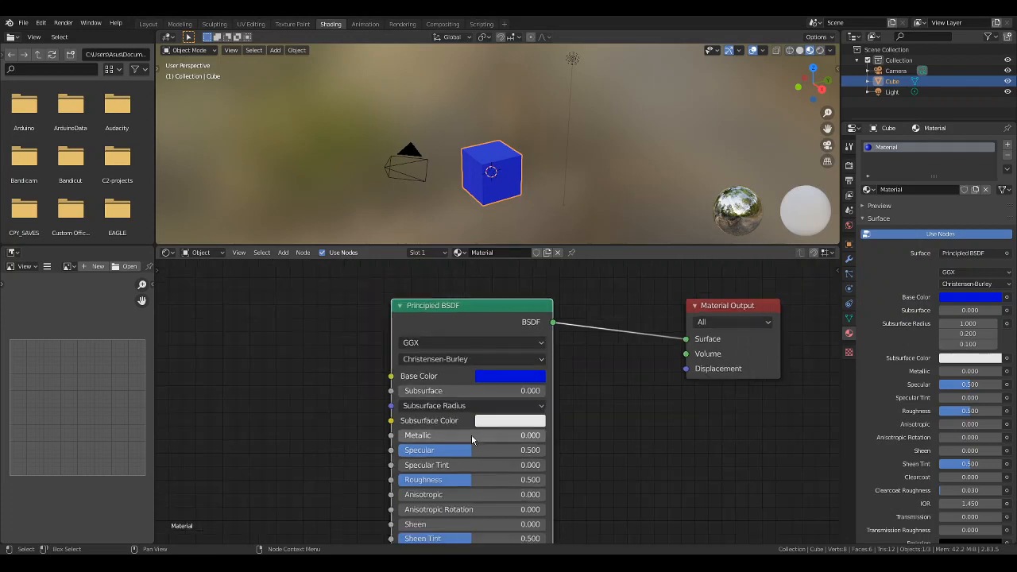
{"action": "scroll", "coordinate": [471, 434], "scroll_direction": "up", "scroll_amount": 1}
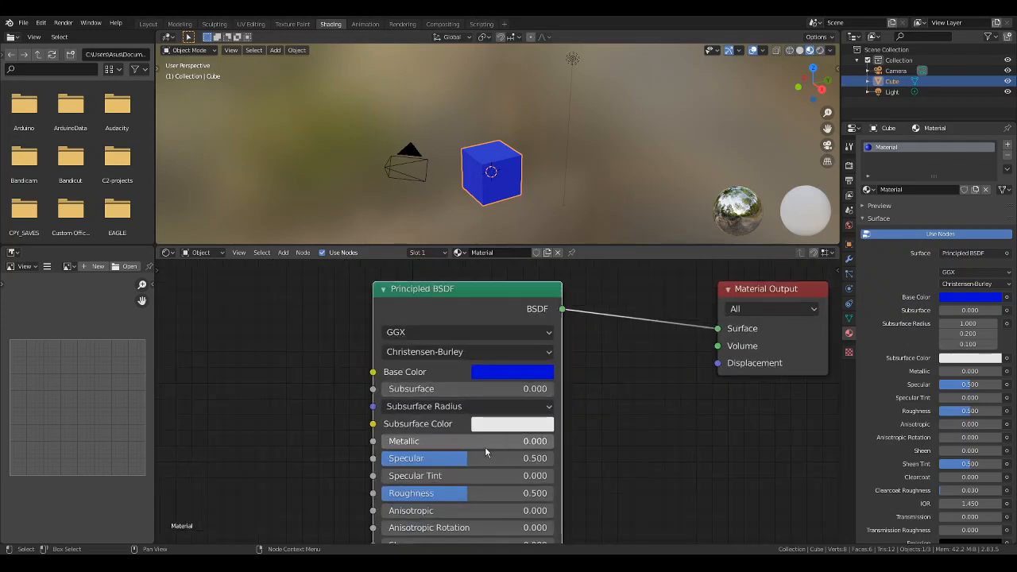
{"action": "scroll", "coordinate": [484, 448], "scroll_direction": "up", "scroll_amount": 2, "text": "ctrl"}
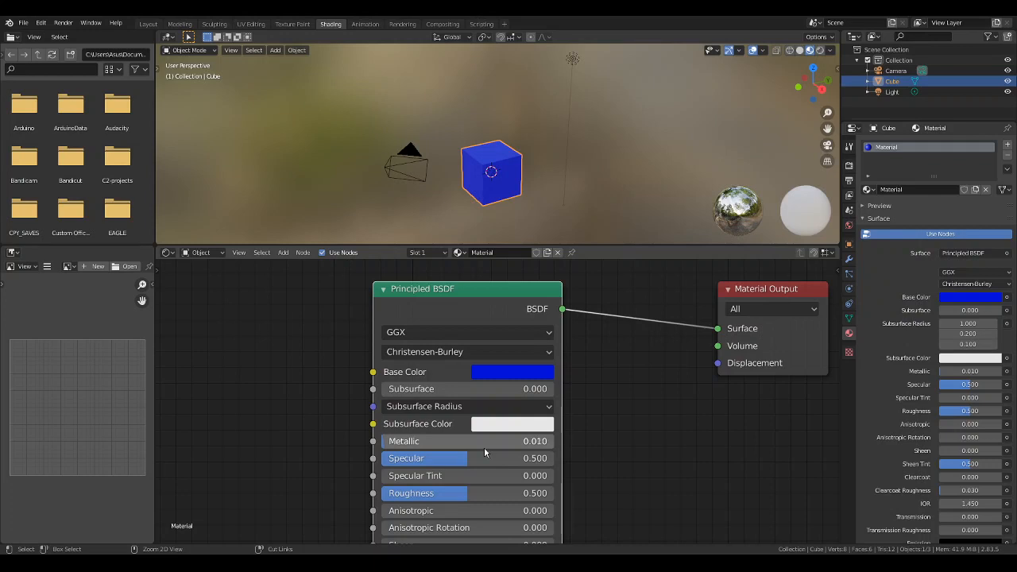
{"action": "scroll", "coordinate": [484, 449], "scroll_direction": "up", "scroll_amount": 2, "text": "shift"}
{"action": "scroll", "coordinate": [484, 448], "scroll_direction": "down", "scroll_amount": 5, "text": "shift"}
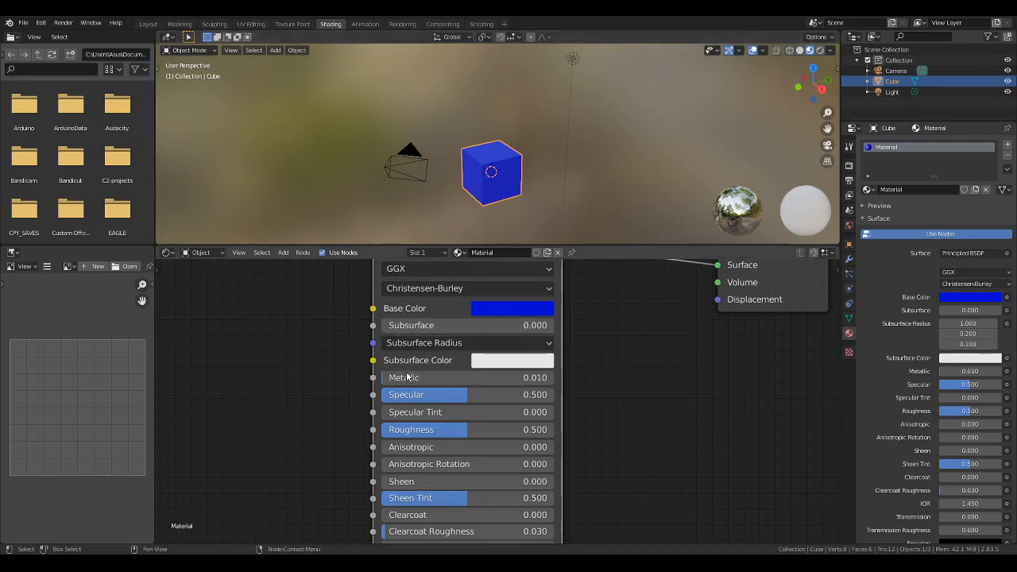
{"action": "left_click_drag", "start_coordinate": [407, 377], "coordinate": [512, 377]}
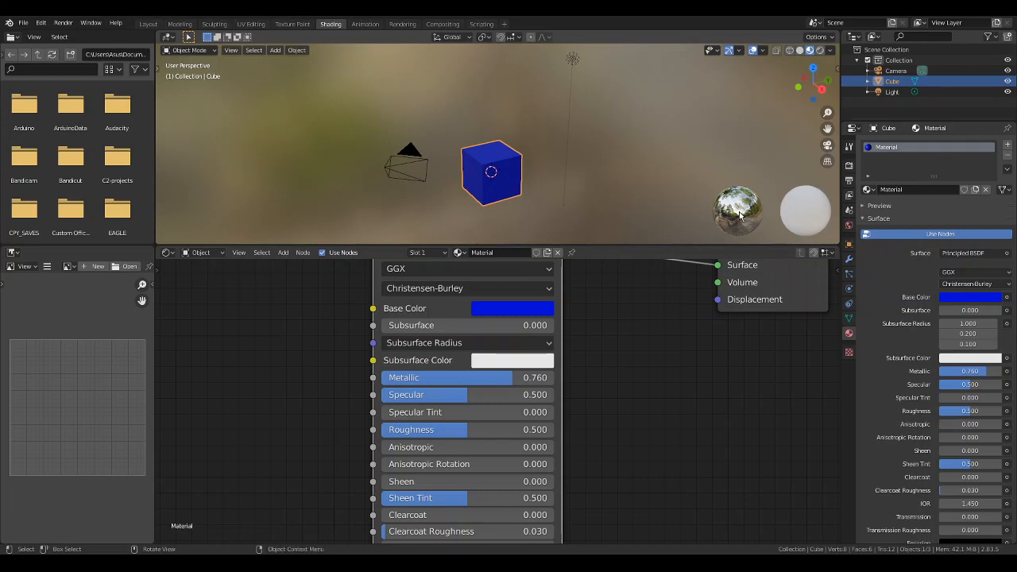
{"action": "left_click_drag", "start_coordinate": [518, 380], "coordinate": [383, 379]}
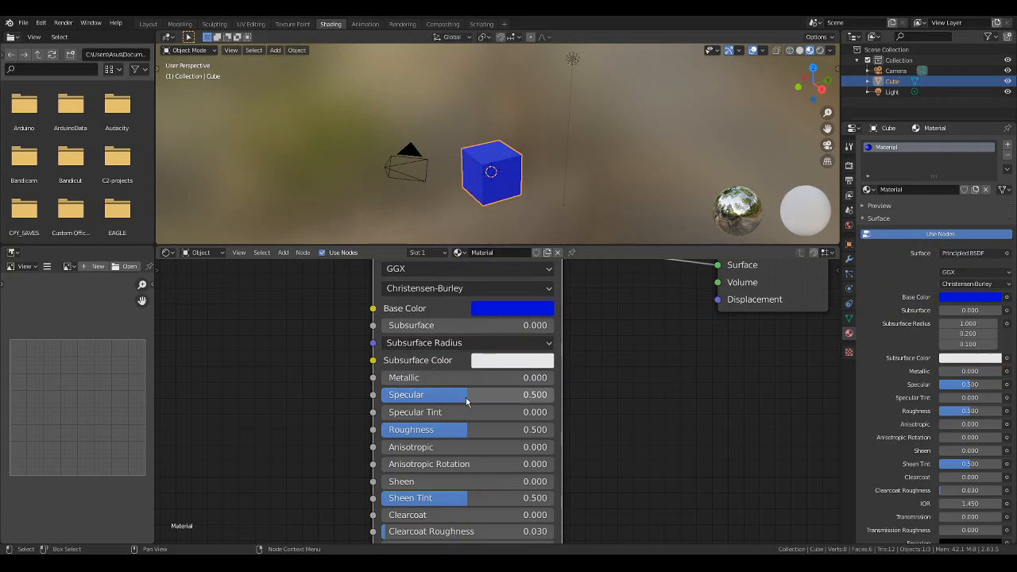
Lower the Principled BSDF's Specular value to 0.373
{"action": "left_click_drag", "start_coordinate": [467, 402], "coordinate": [446, 401]}
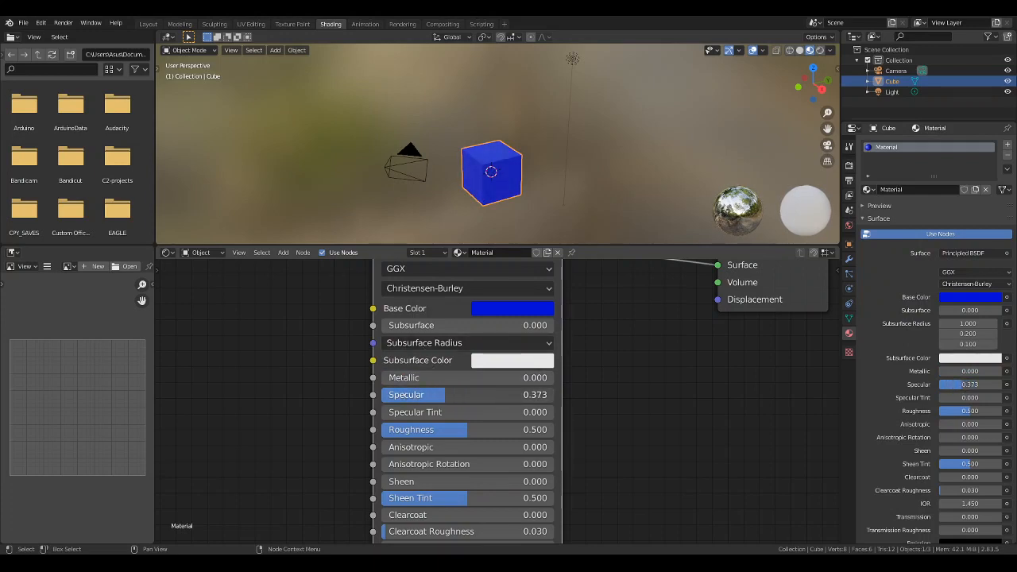
{"action": "scroll", "coordinate": [517, 398], "scroll_direction": "down", "scroll_amount": 2}
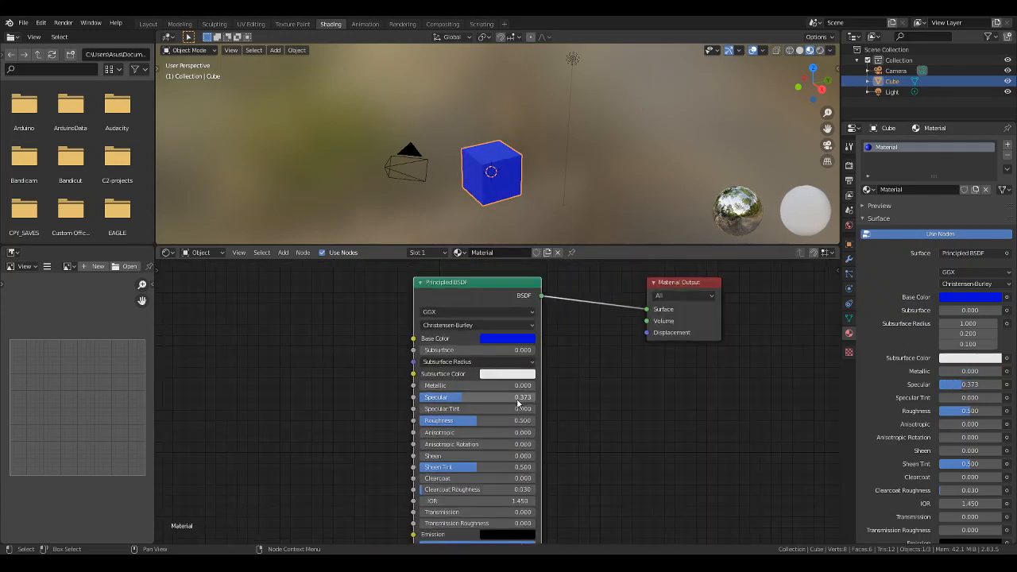
{"action": "scroll", "coordinate": [563, 415], "scroll_direction": "down", "scroll_amount": 3}
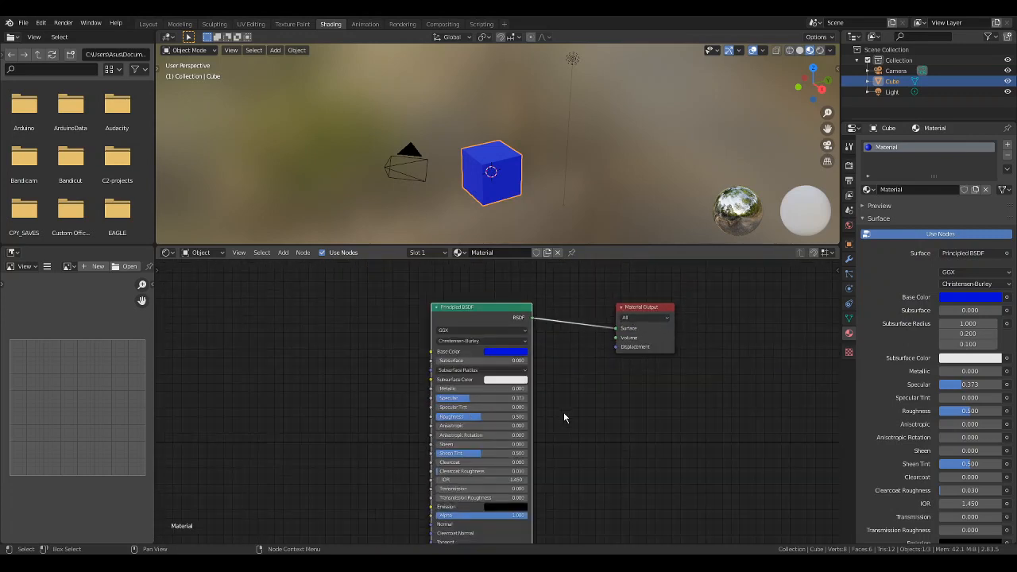
{"action": "scroll", "coordinate": [563, 414], "scroll_direction": "down", "scroll_amount": 2, "text": "shift"}
{"action": "scroll", "coordinate": [563, 414], "scroll_direction": "up", "scroll_amount": 1, "text": "shift"}
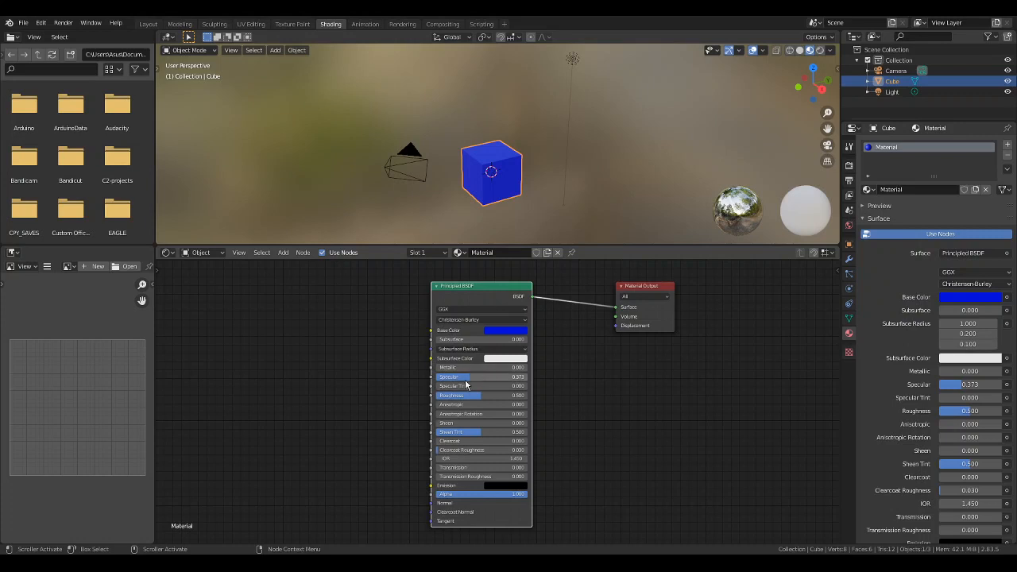
Set the Principled BSDF's Specular Tint to 0.060, Specular to 0.353 and Roughness to 0.480
{"action": "scroll", "coordinate": [472, 385], "scroll_direction": "up", "scroll_amount": 1}
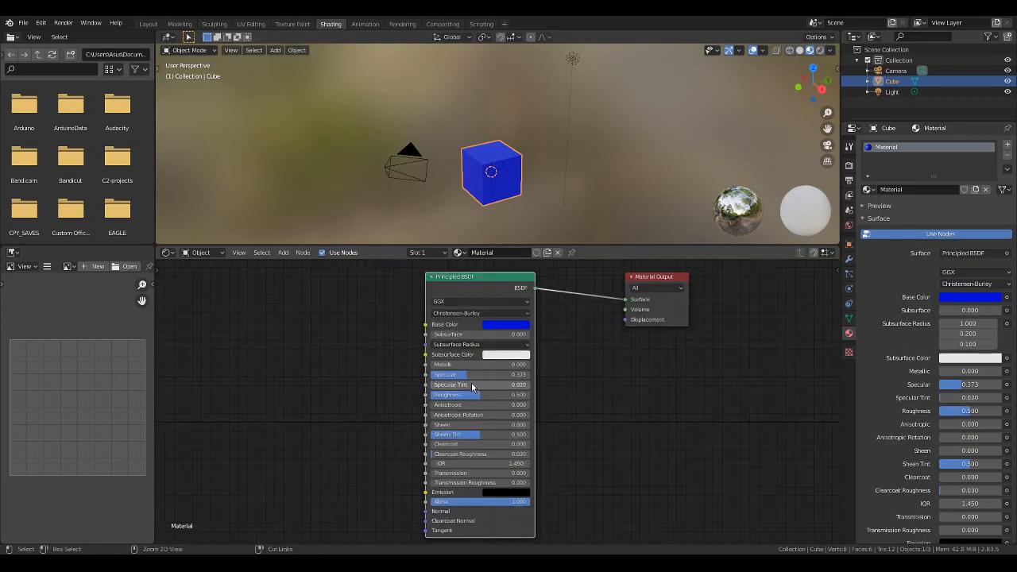
{"action": "scroll", "coordinate": [472, 384], "scroll_direction": "up", "scroll_amount": 5, "text": "ctrl"}
{"action": "scroll", "coordinate": [472, 379], "scroll_direction": "up", "scroll_amount": 4, "text": "ctrl"}
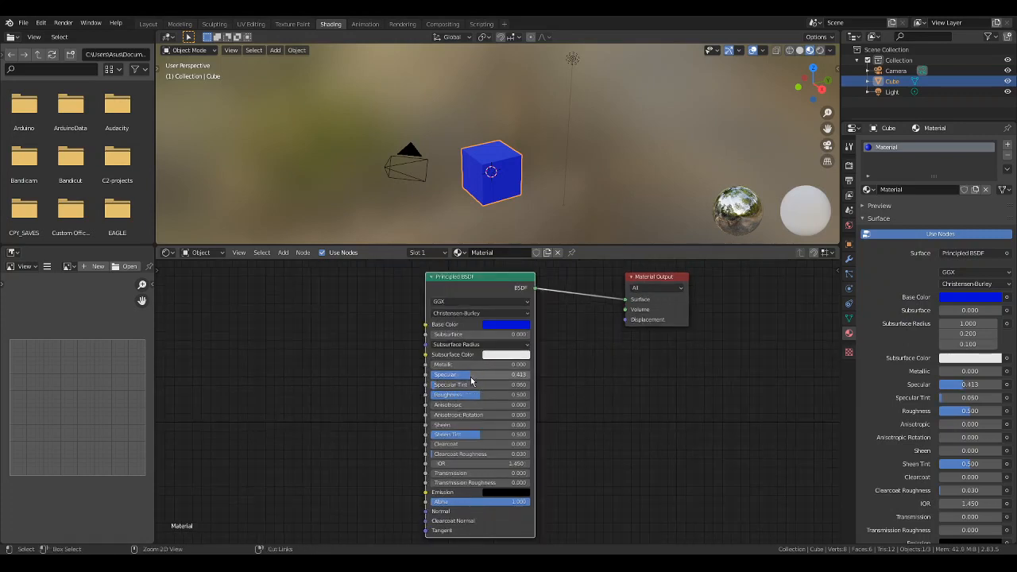
{"action": "scroll", "coordinate": [471, 378], "scroll_direction": "down", "scroll_amount": 1, "text": "ctrl"}
{"action": "scroll", "coordinate": [608, 393], "scroll_direction": "up", "scroll_amount": 4, "text": "ctrl"}
{"action": "scroll", "coordinate": [600, 393], "scroll_direction": "down", "scroll_amount": 2, "text": "ctrl"}
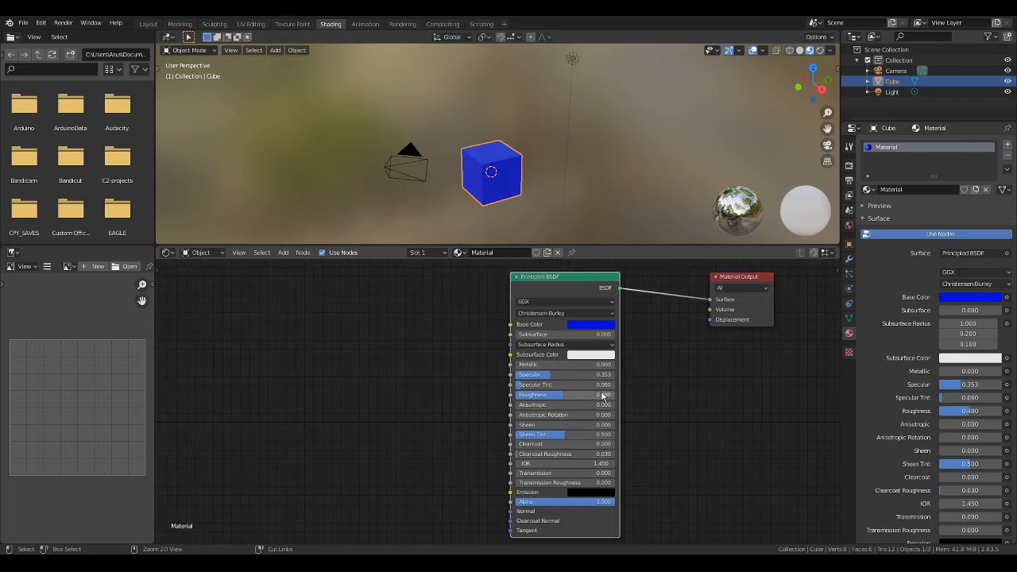
Try the Principled BSDF's Specular at 0.971 and at 0, and settle it at 0.532
{"action": "scroll", "coordinate": [673, 405], "scroll_direction": "up", "scroll_amount": 4, "text": "shift"}
{"action": "scroll", "coordinate": [673, 410], "scroll_direction": "down", "scroll_amount": 3, "text": "shift"}
{"action": "scroll", "coordinate": [676, 390], "scroll_direction": "up", "scroll_amount": 3}
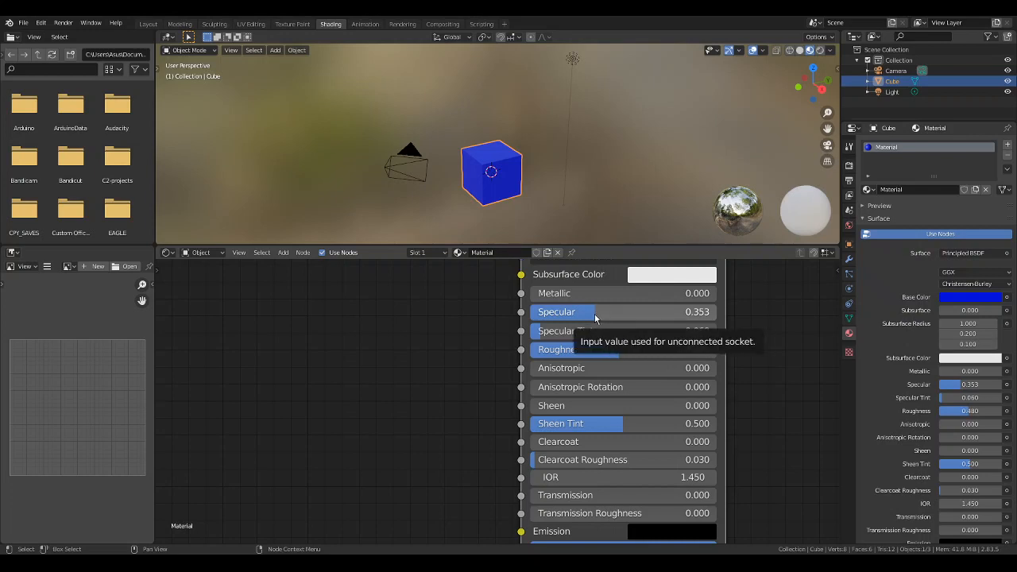
{"action": "left_click_drag", "start_coordinate": [595, 317], "coordinate": [711, 316]}
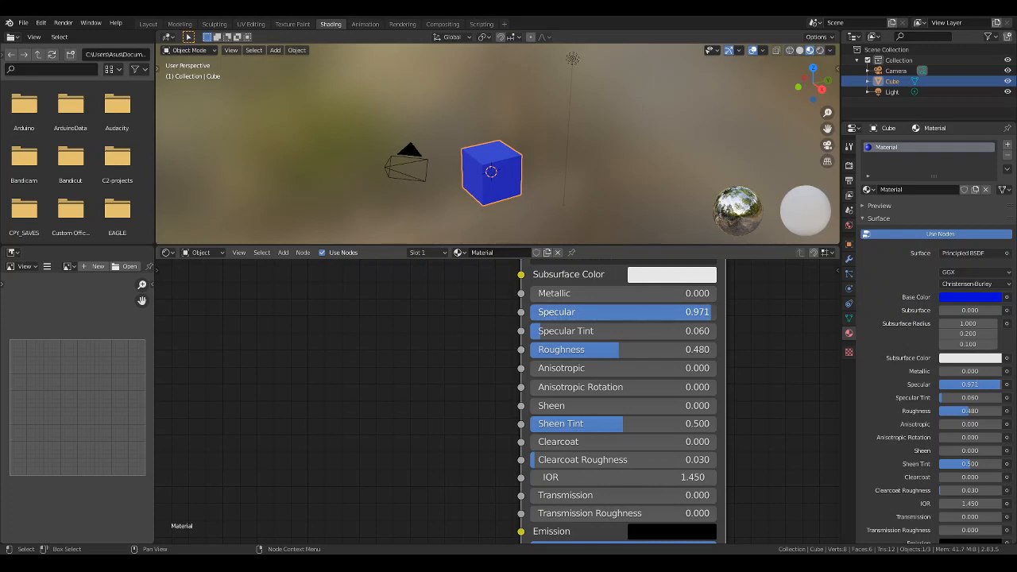
{"action": "left_click_drag", "start_coordinate": [711, 317], "coordinate": [531, 317]}
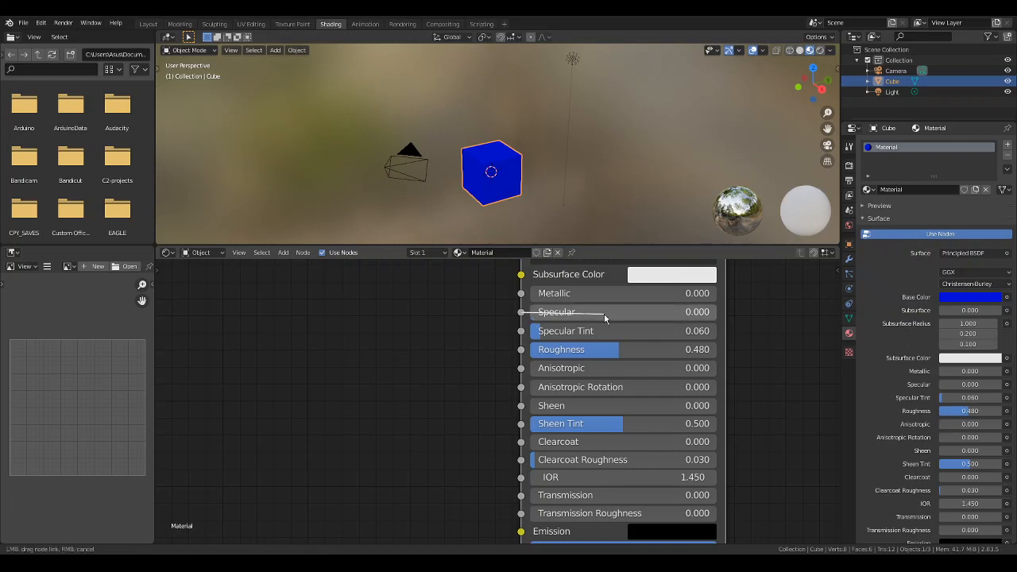
{"action": "left_click_drag", "start_coordinate": [536, 315], "coordinate": [630, 315]}
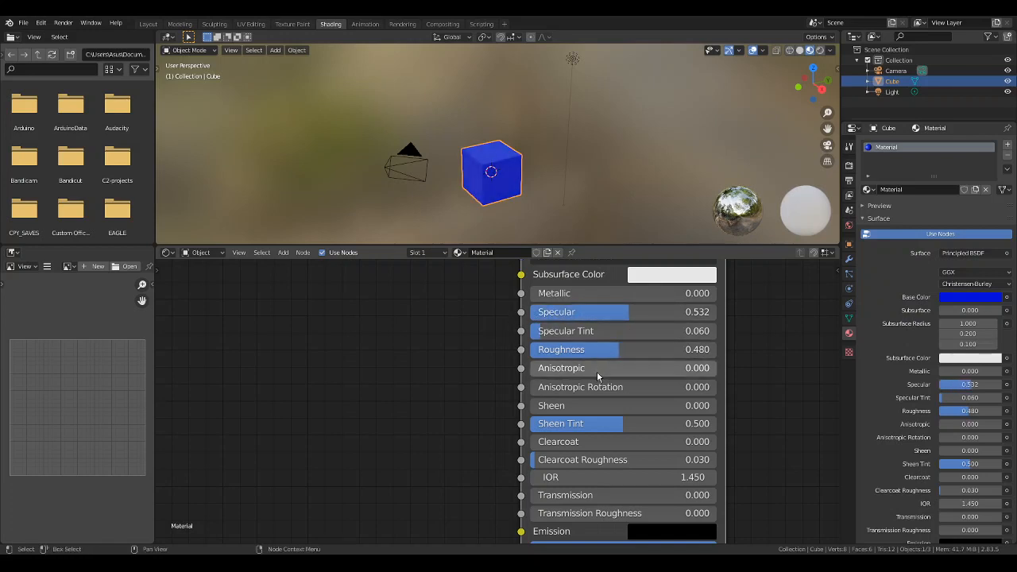
Try the Principled BSDF's Roughness at 0.973 and at 0, and settle it at 0.509
{"action": "left_click_drag", "start_coordinate": [617, 351], "coordinate": [714, 354]}
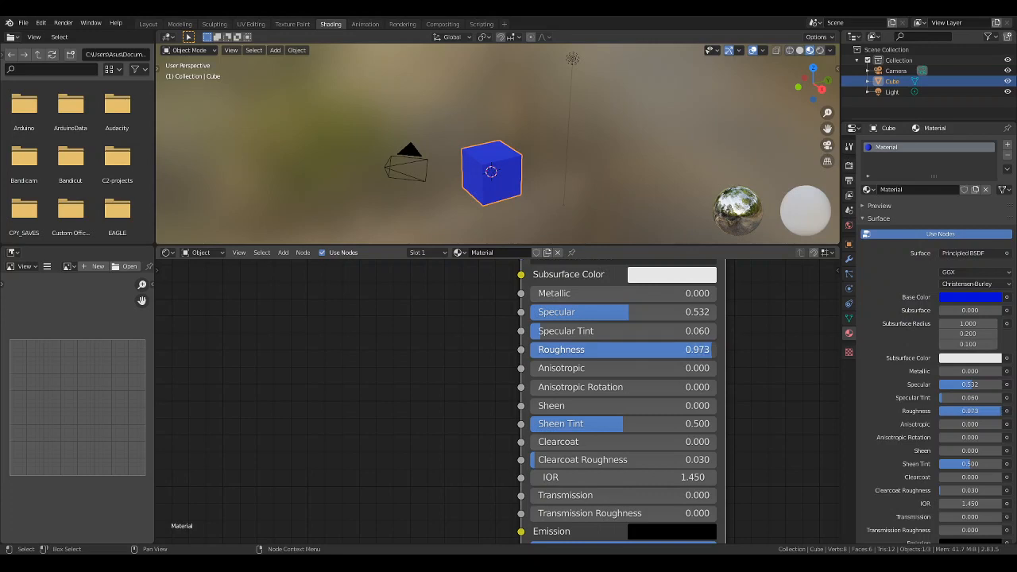
{"action": "left_click_drag", "start_coordinate": [716, 350], "coordinate": [531, 354]}
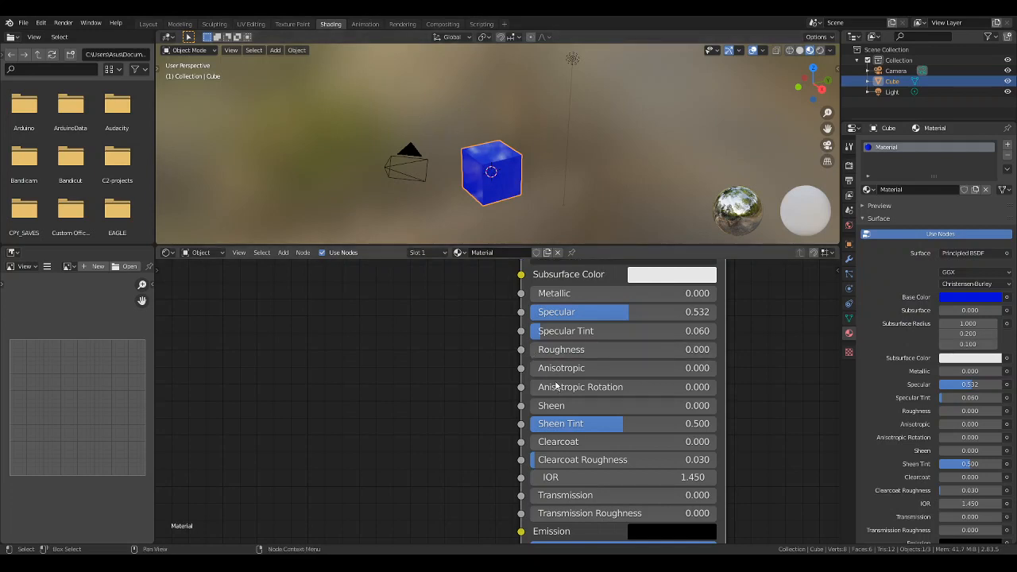
{"action": "left_click_drag", "start_coordinate": [556, 350], "coordinate": [609, 362]}
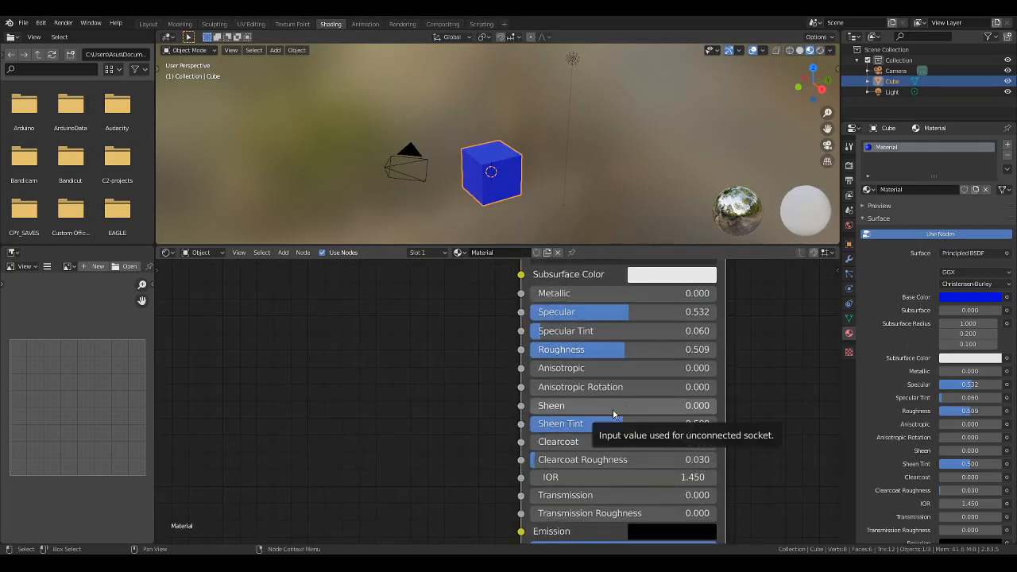
Brighten the Principled BSDF's Emission color to a dark gray of 0.089 RGB, and return it to black
{"action": "scroll", "coordinate": [613, 409], "scroll_direction": "down", "scroll_amount": 3, "text": "shift"}
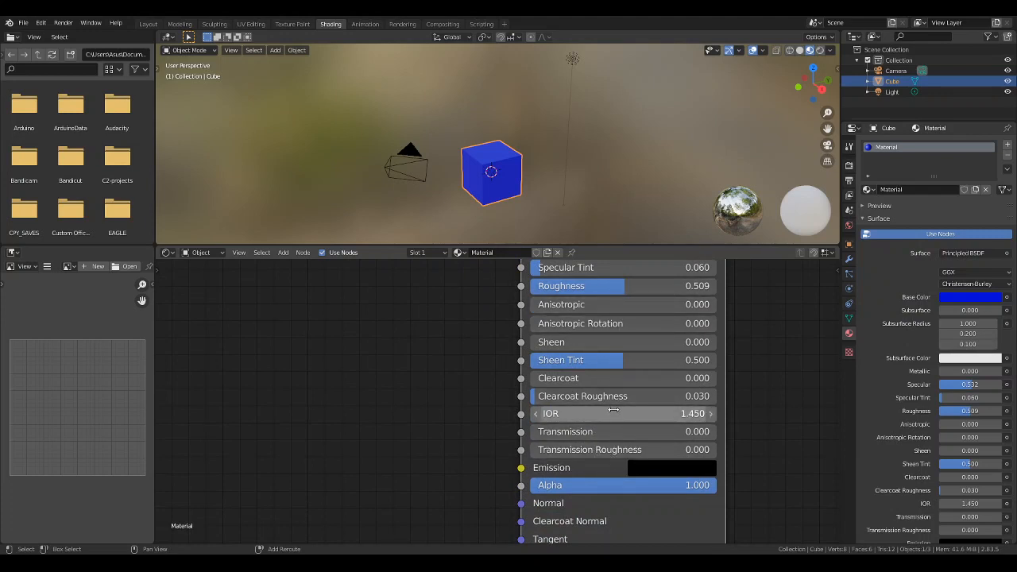
{"action": "scroll", "coordinate": [612, 408], "scroll_direction": "down", "scroll_amount": 1}
{"action": "scroll", "coordinate": [613, 410], "scroll_direction": "up", "scroll_amount": 2}
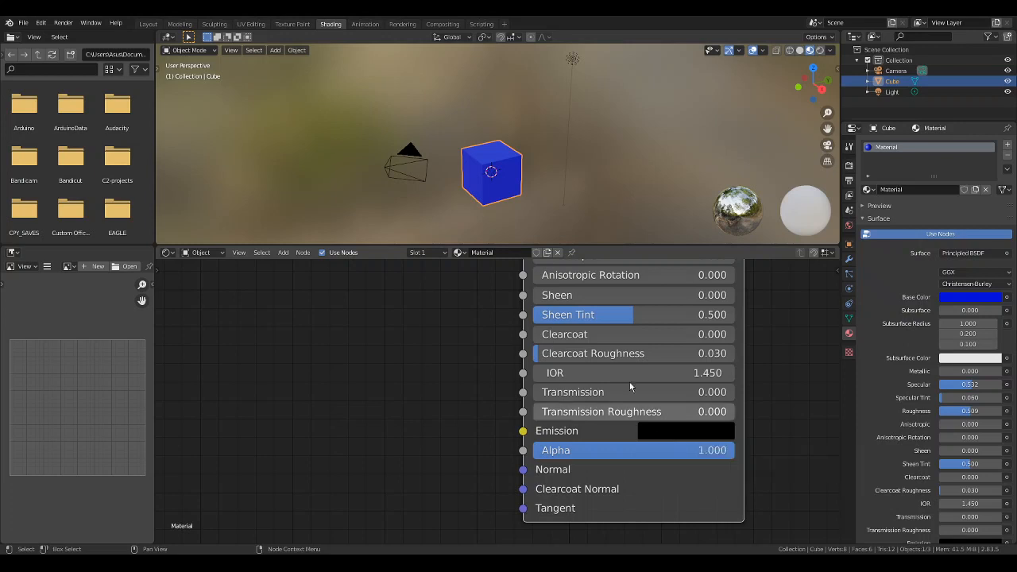
{"action": "left_click", "coordinate": [674, 432]}
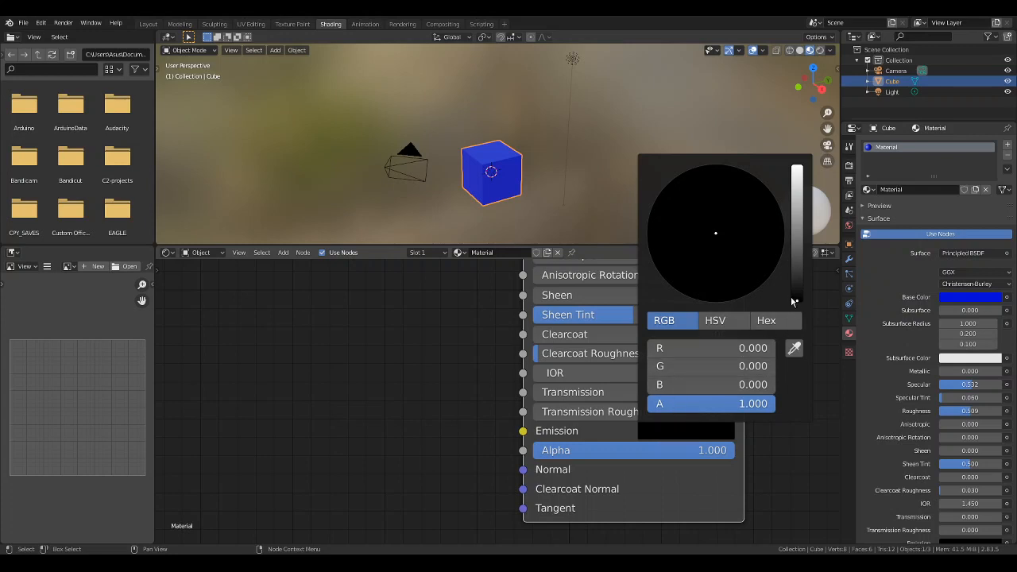
{"action": "left_click_drag", "start_coordinate": [799, 302], "coordinate": [793, 260]}
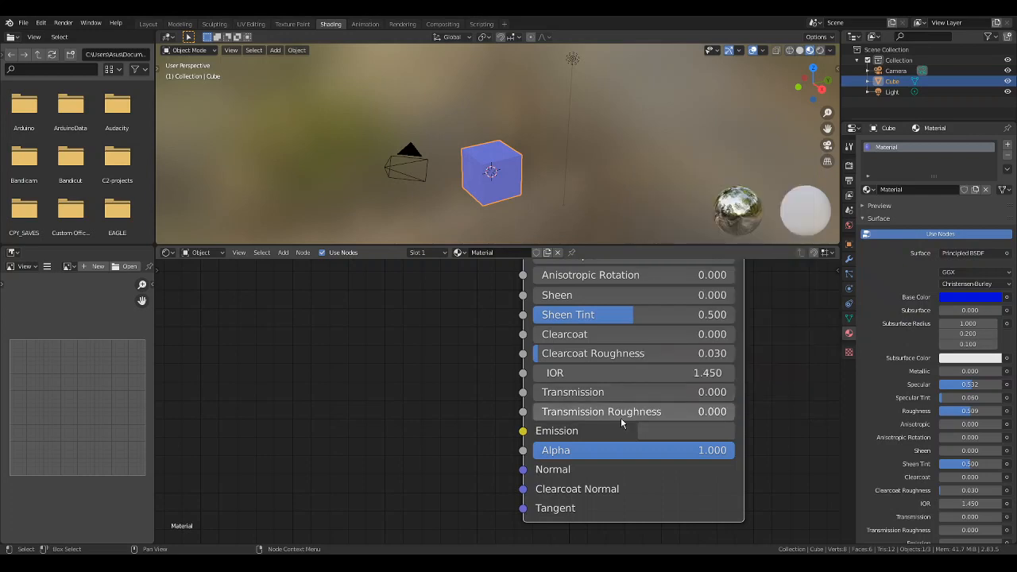
{"action": "left_click", "coordinate": [673, 431]}
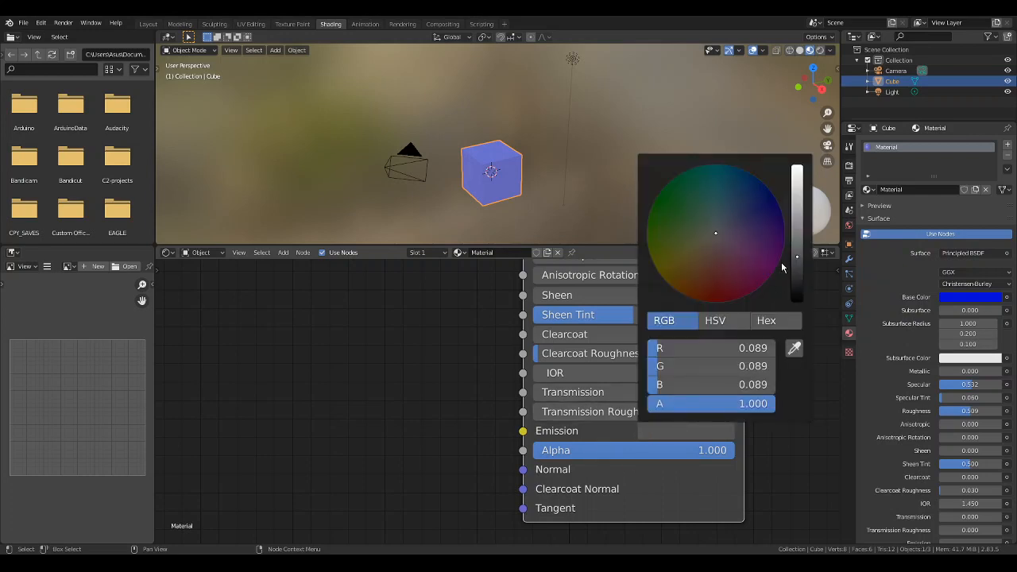
{"action": "left_click_drag", "start_coordinate": [797, 257], "coordinate": [798, 301]}
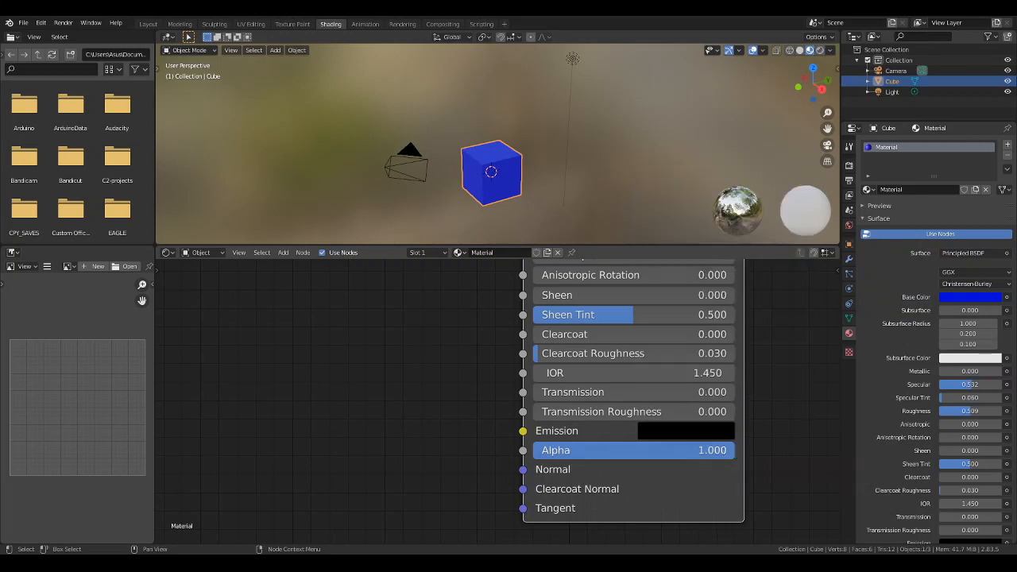
Lower the Principled BSDF's Alpha to 0.514 and switch the 3D viewport to rendered shading
{"action": "left_click_drag", "start_coordinate": [729, 453], "coordinate": [633, 459]}
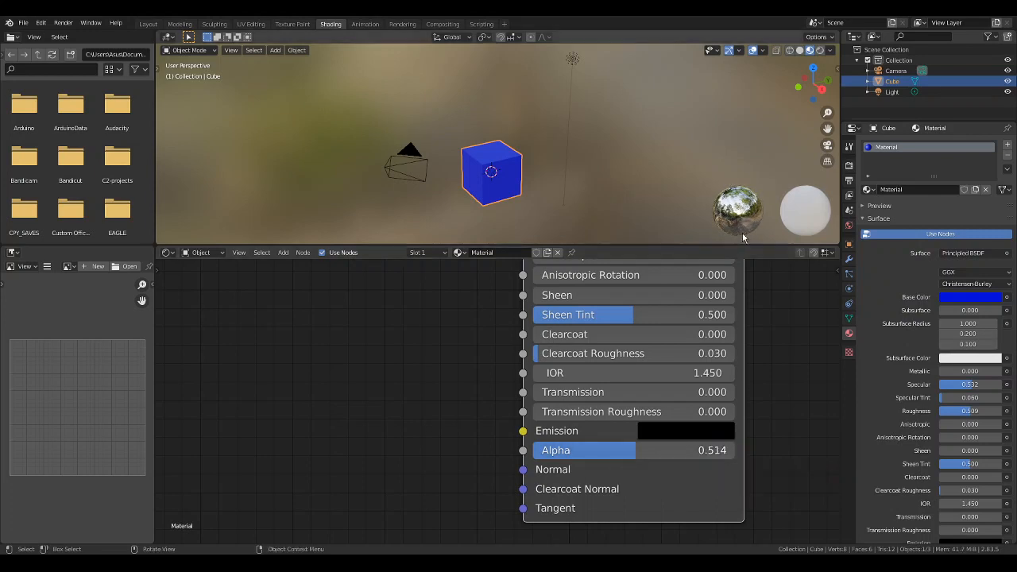
{"action": "left_click", "coordinate": [821, 52]}
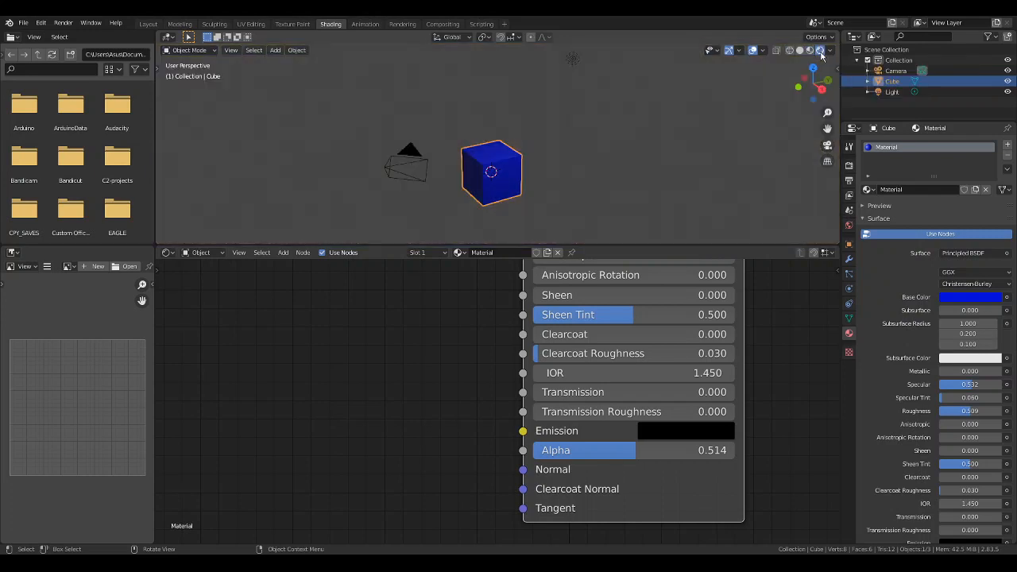
Switch the 3D viewport to material preview shading and fit all of the material's nodes in the shader editor
{"action": "left_click", "coordinate": [810, 50]}
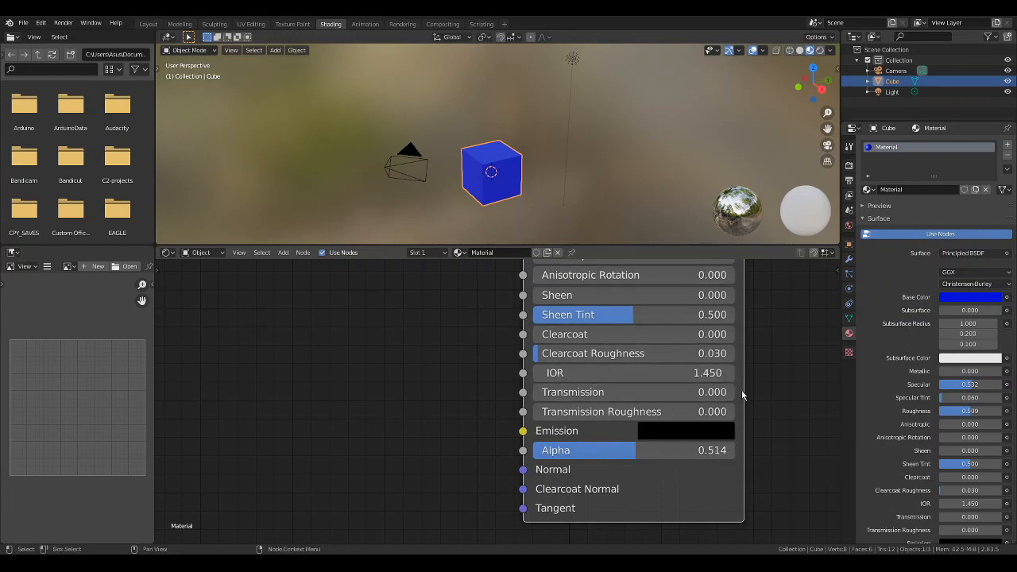
{"action": "key", "text": "Home"}
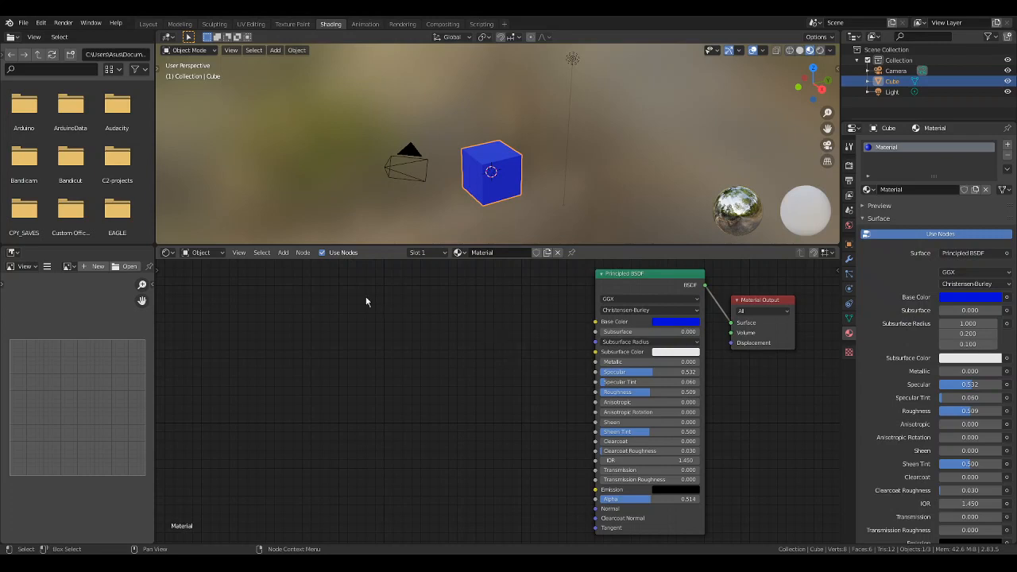
{"action": "left_click", "coordinate": [284, 252]}
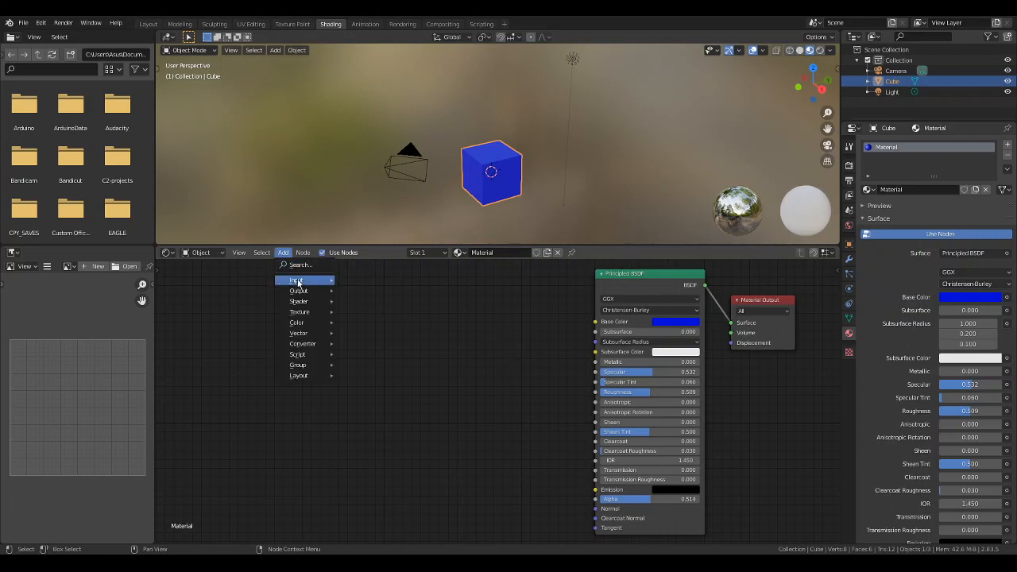
{"action": "mouse_move", "coordinate": [297, 282]}
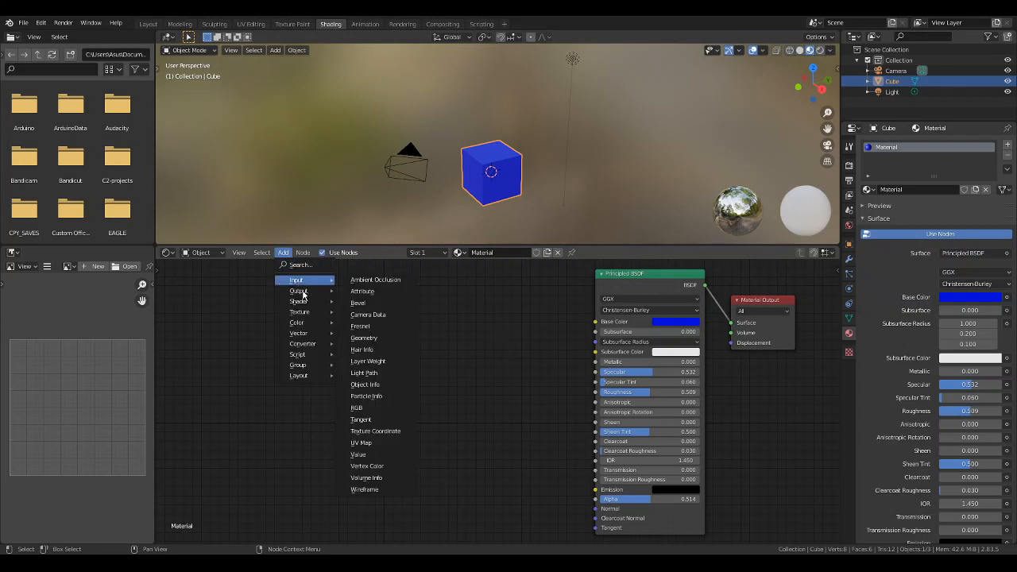
{"action": "mouse_move", "coordinate": [301, 305]}
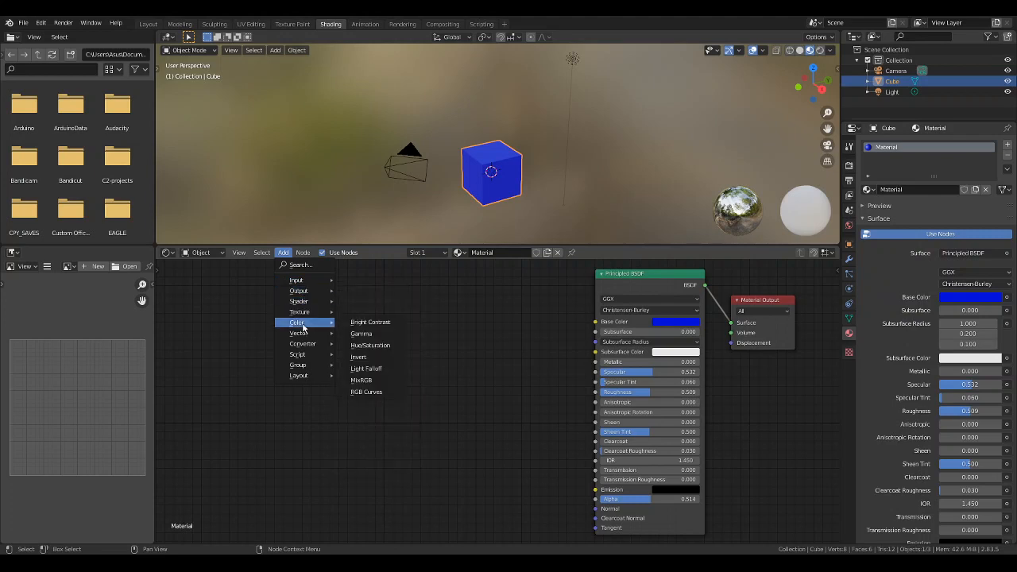
{"action": "mouse_move", "coordinate": [304, 348]}
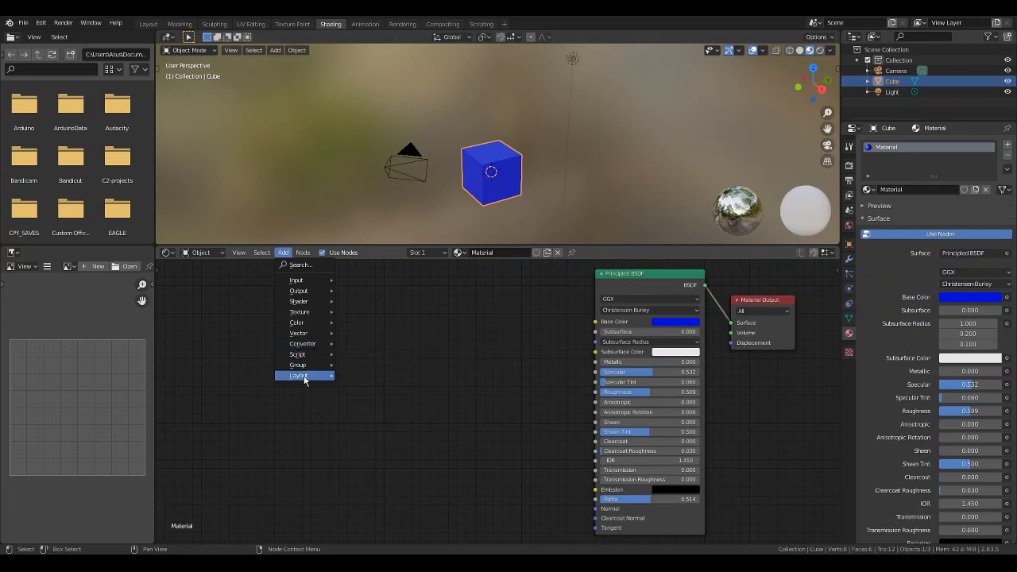
{"action": "left_click", "coordinate": [284, 252]}
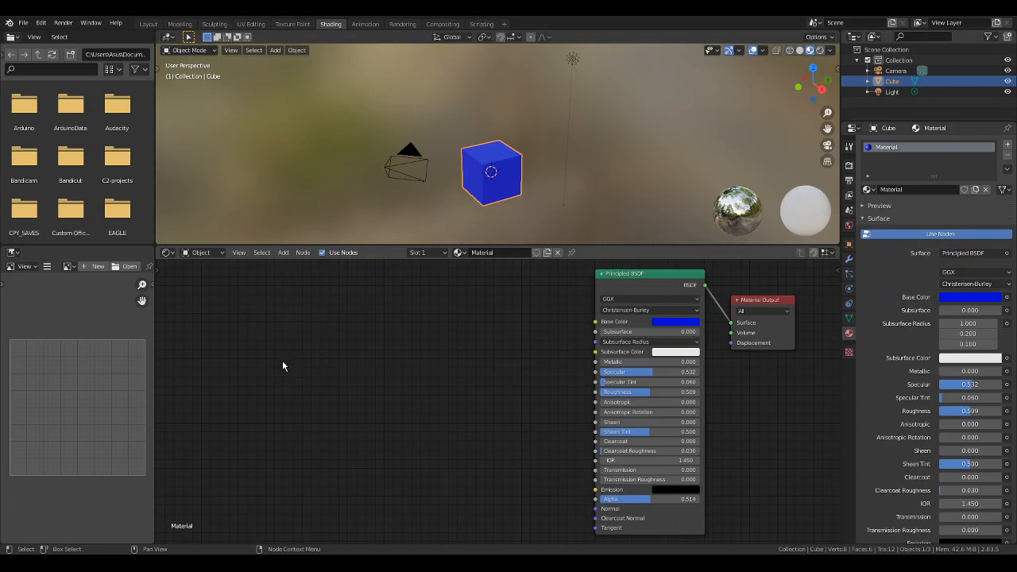
{"action": "key", "text": "shift+a"}
{"action": "key", "text": "t"}
{"action": "key", "text": "t"}
{"action": "key", "text": "n"}
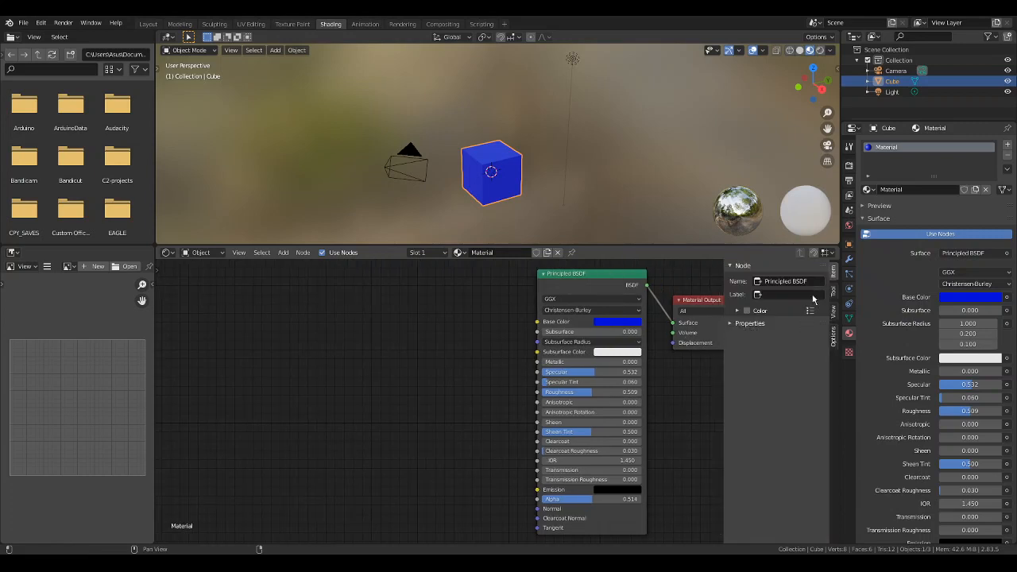
{"action": "key", "text": "n"}
Enable the Screencast Keys display in the 3D viewport and collapse its settings
{"action": "left_click", "coordinate": [730, 93]}
{"action": "key", "text": "n"}
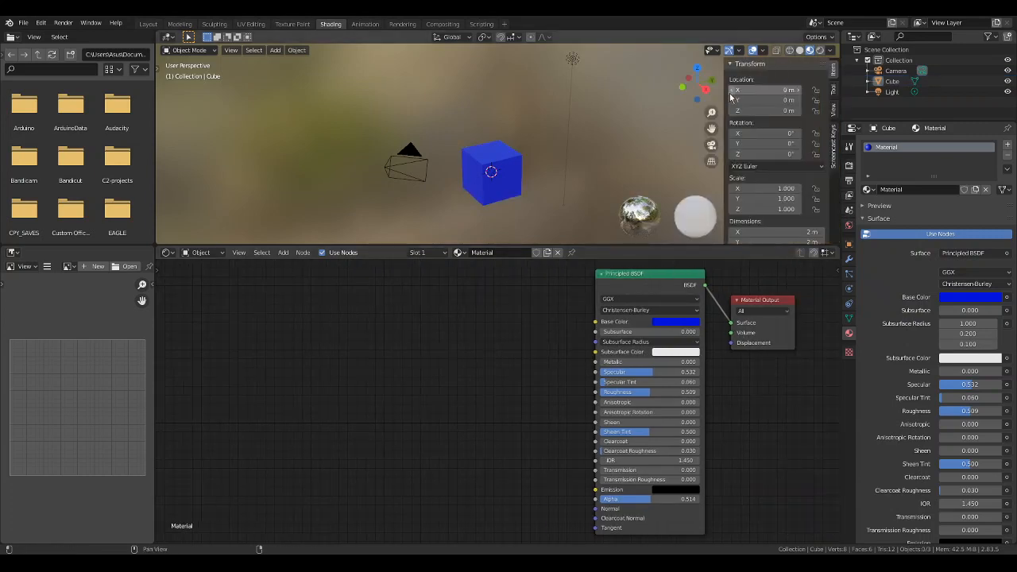
{"action": "left_click", "coordinate": [833, 145]}
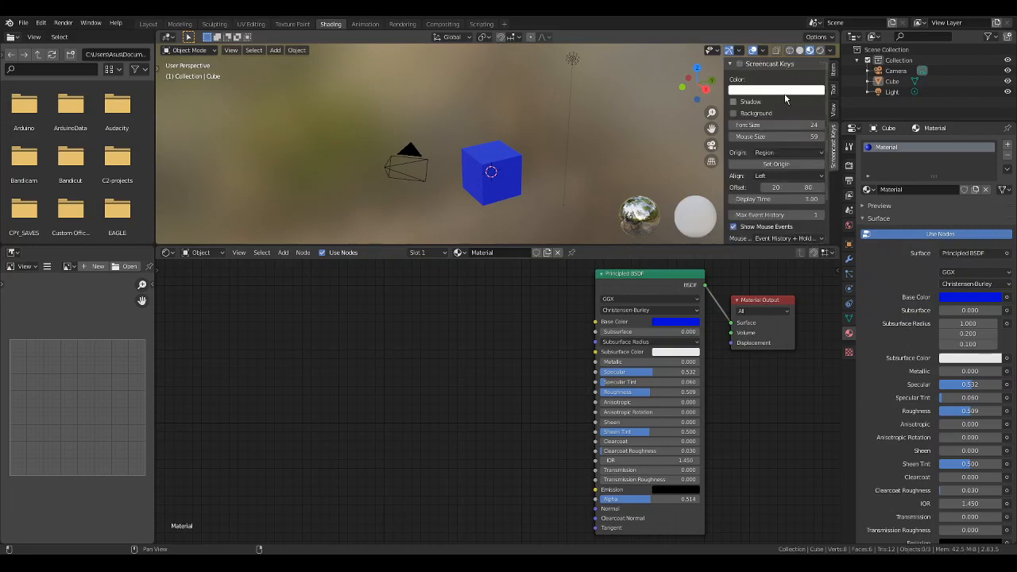
{"action": "left_click", "coordinate": [740, 63]}
{"action": "left_click", "coordinate": [731, 63]}
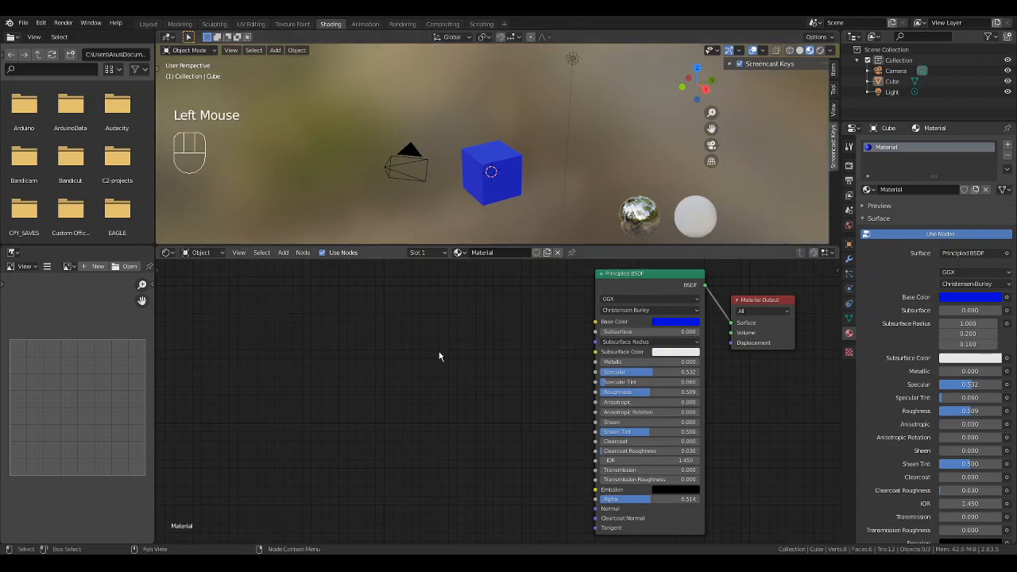
{"action": "left_click", "coordinate": [775, 403]}
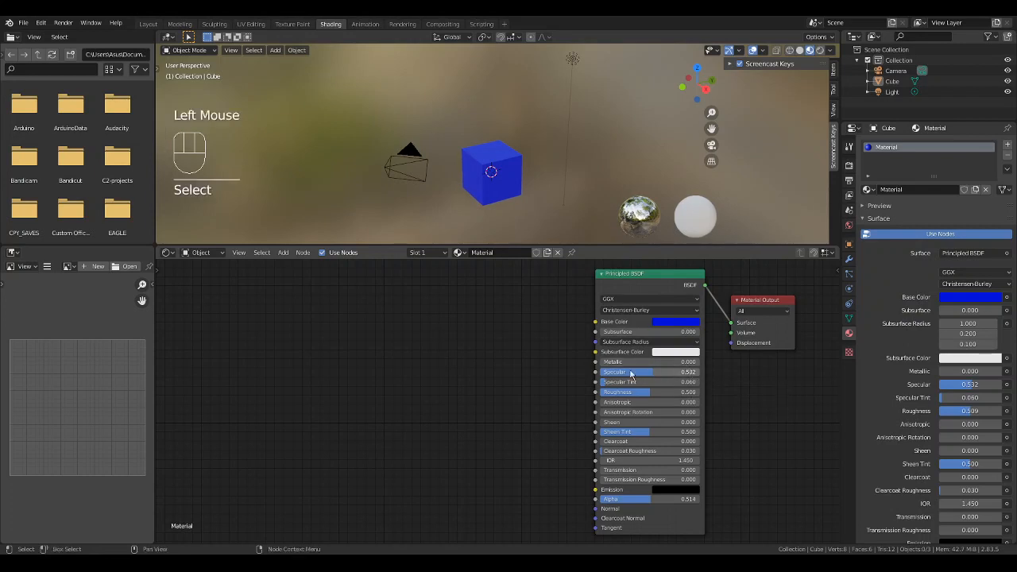